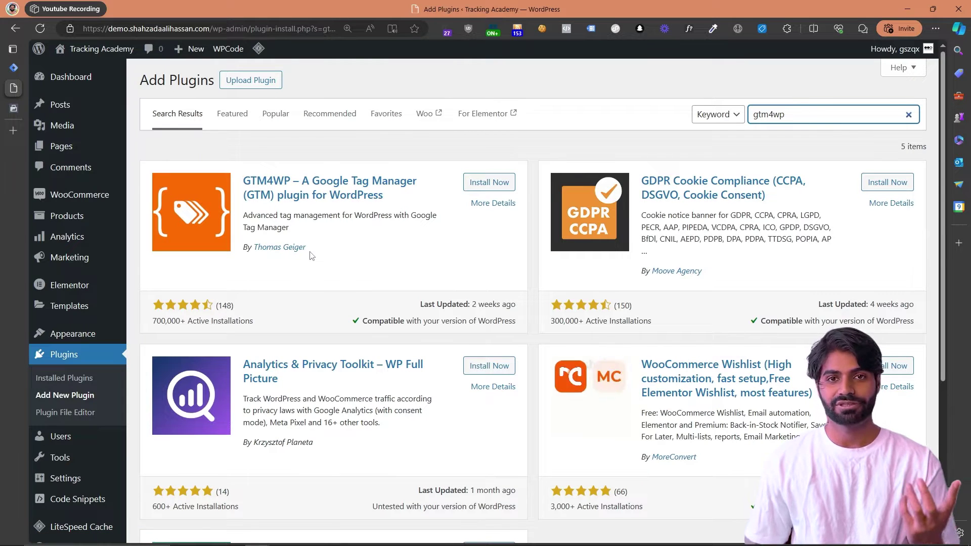
# Step: Install and activate the GTM4WP plugin, and open its Google Tag Manager settings
pyautogui.click(502, 183)
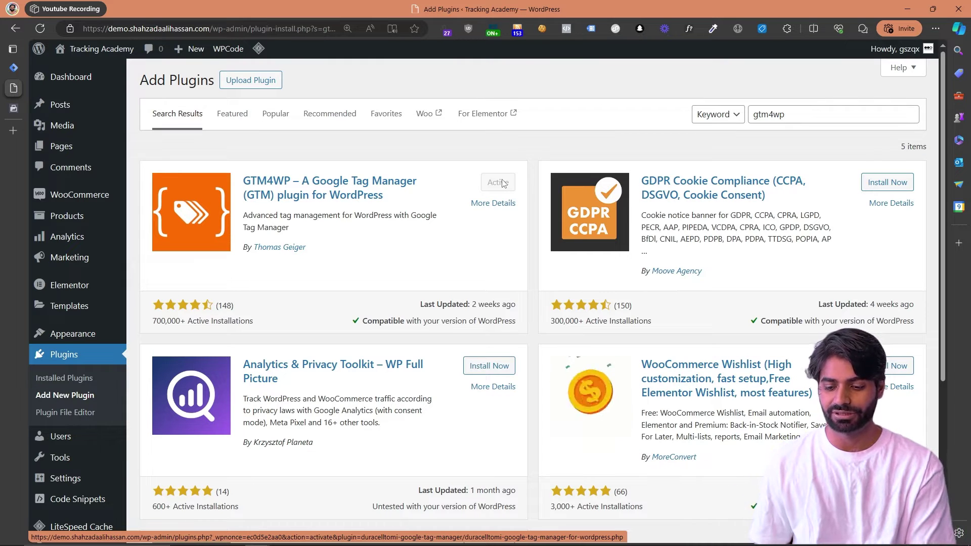
pyautogui.click(503, 183)
pyautogui.scroll(-4, 290, 368)
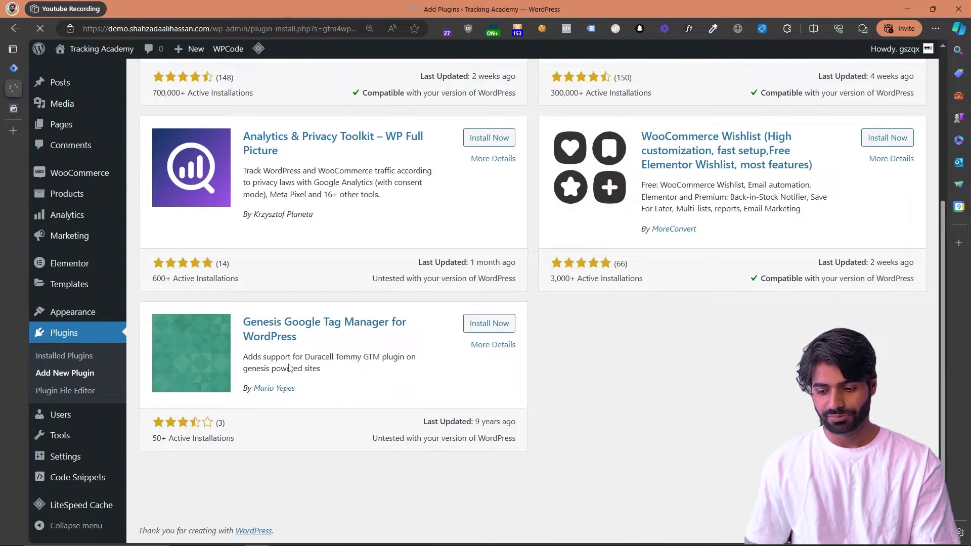
pyautogui.moveTo(82, 463)
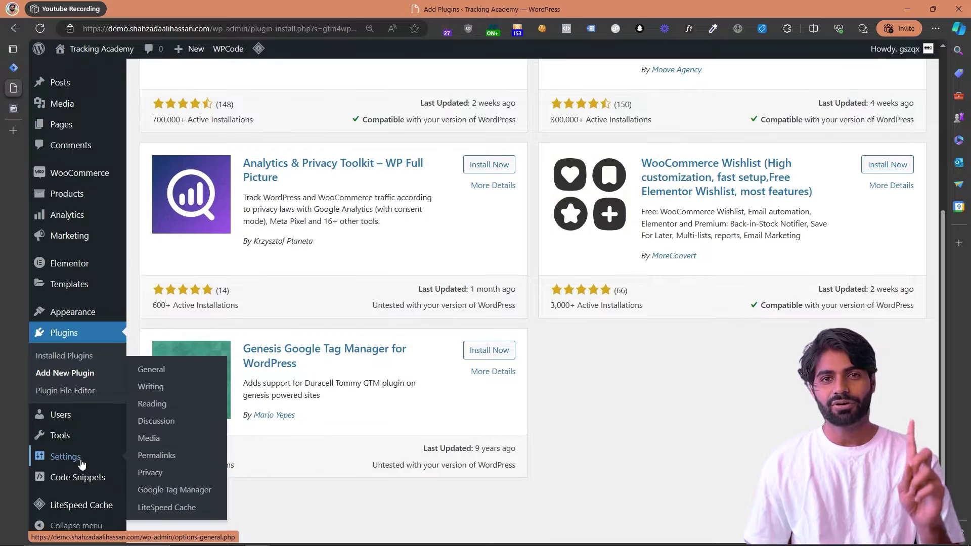
pyautogui.click(191, 493)
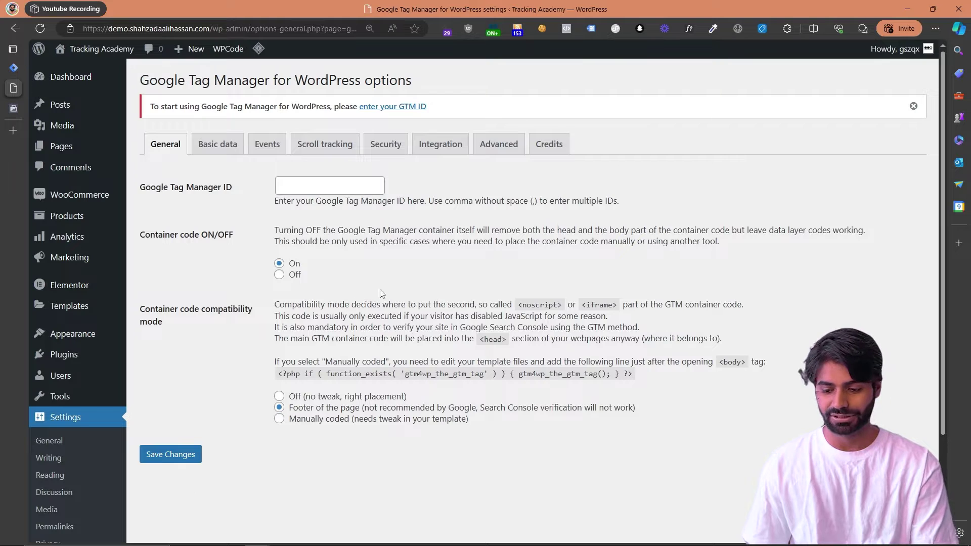
pyautogui.moveTo(451, 111); pyautogui.dragTo(150, 115)
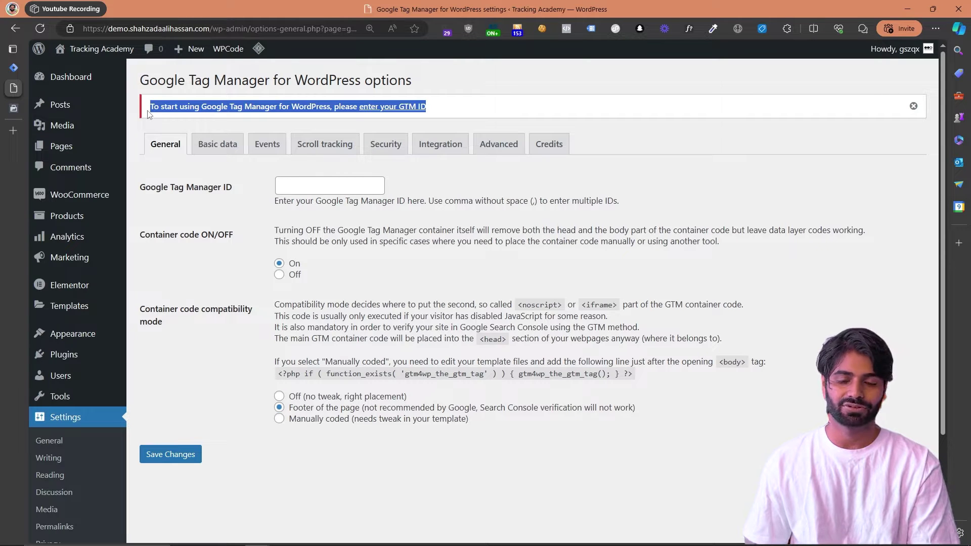
# Step: Switch to Google Tag Manager and copy the container ID GTM-5ZGLV2F8 from the head installation snippet
pyautogui.click(13, 67)
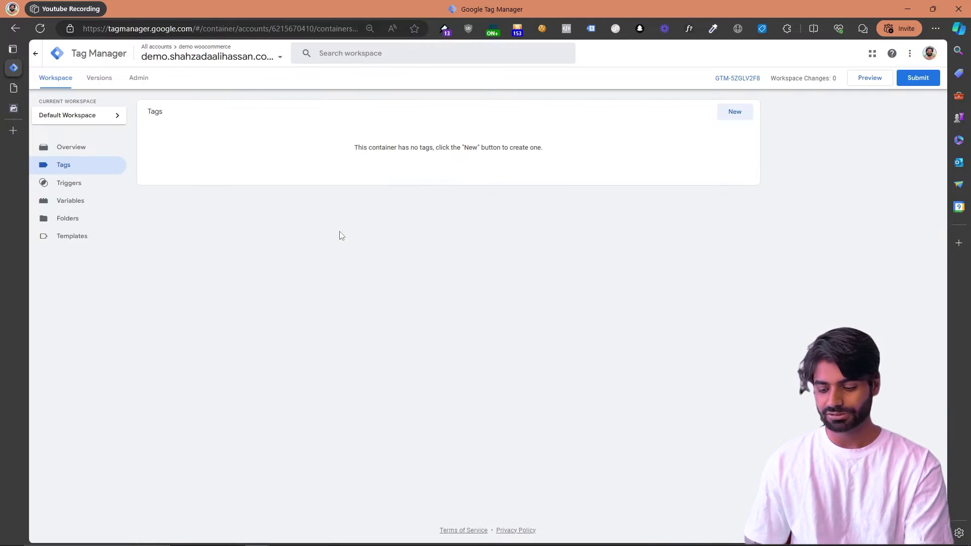
pyautogui.hotkey('ctrl', '+')
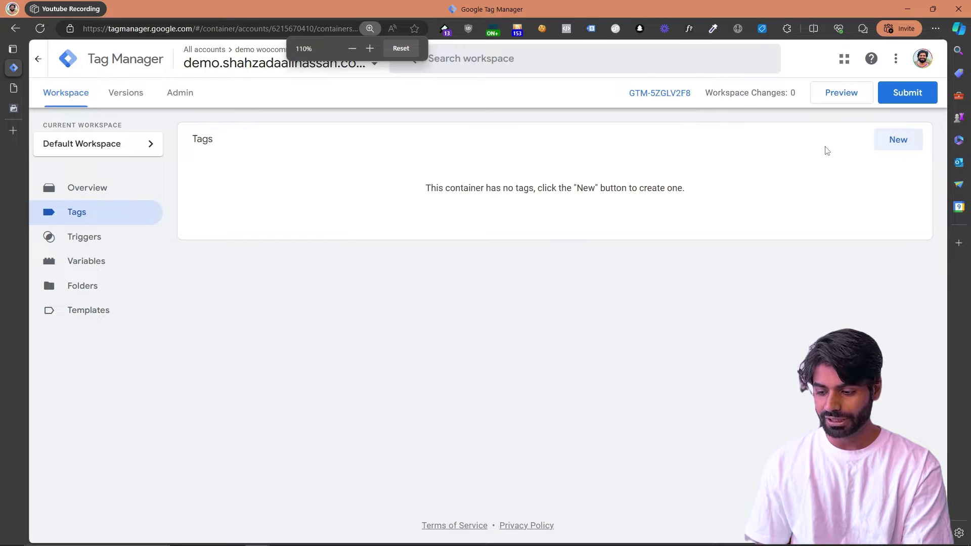
pyautogui.moveTo(823, 152); pyautogui.dragTo(651, 102)
pyautogui.click(651, 101)
pyautogui.click(640, 96)
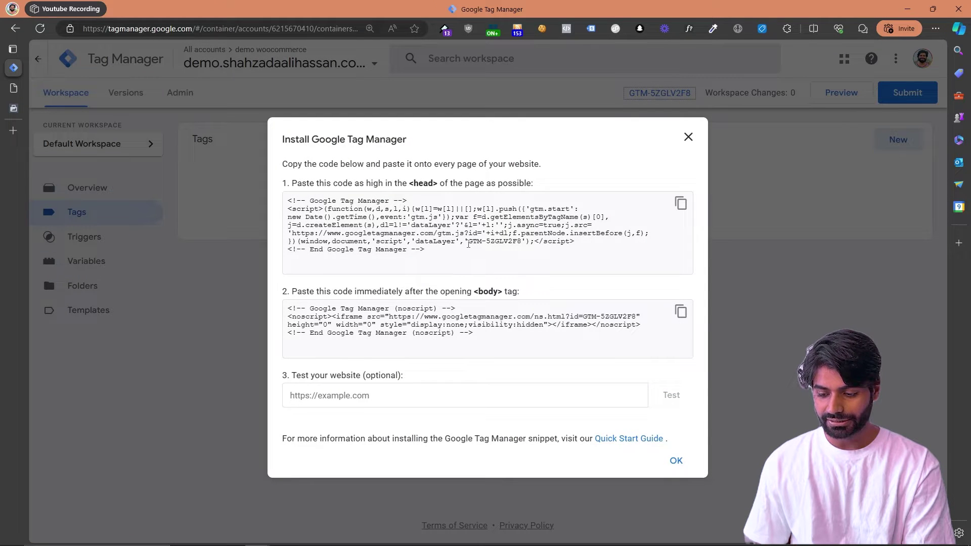
pyautogui.moveTo(469, 242); pyautogui.dragTo(517, 243)
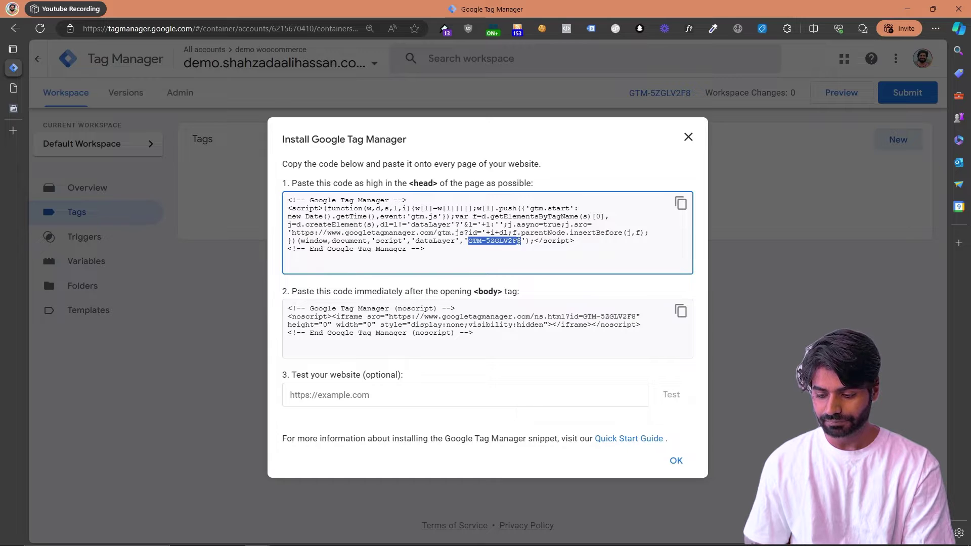
pyautogui.rightClick(519, 242)
pyautogui.click(530, 250)
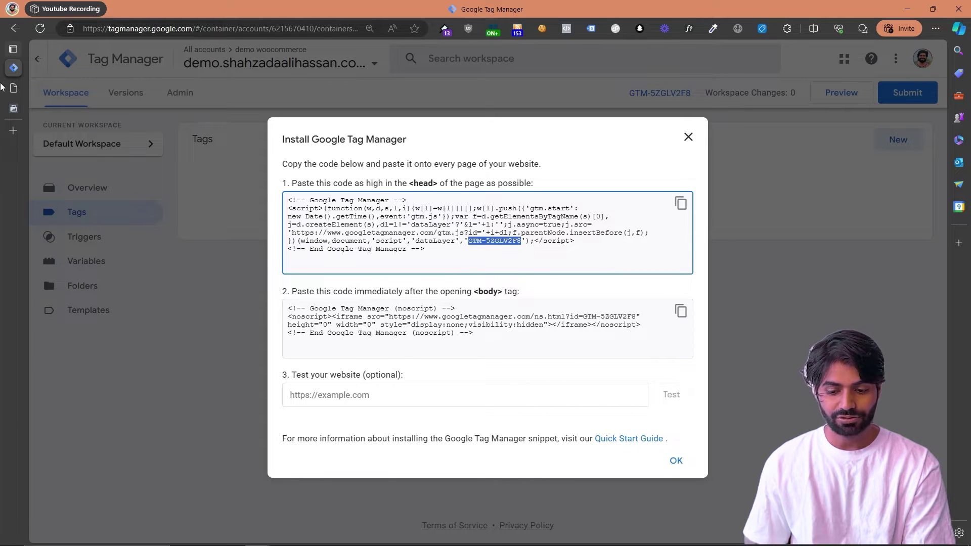
# Step: In the WordPress plugin settings, enter GTM-5ZGLV2F8 as the Google Tag Manager ID and save with the container code turned on
pyautogui.click(13, 93)
pyautogui.rightClick(313, 187)
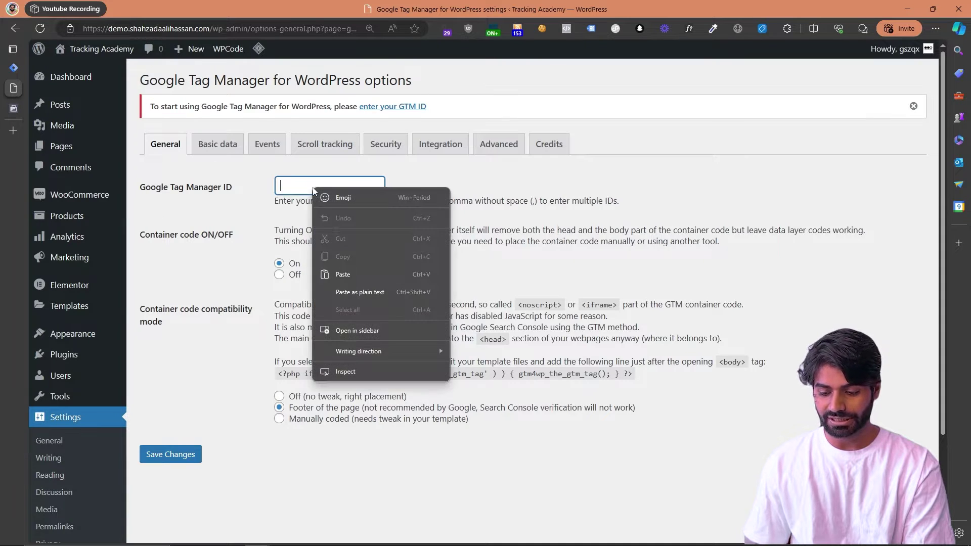
pyautogui.click(348, 274)
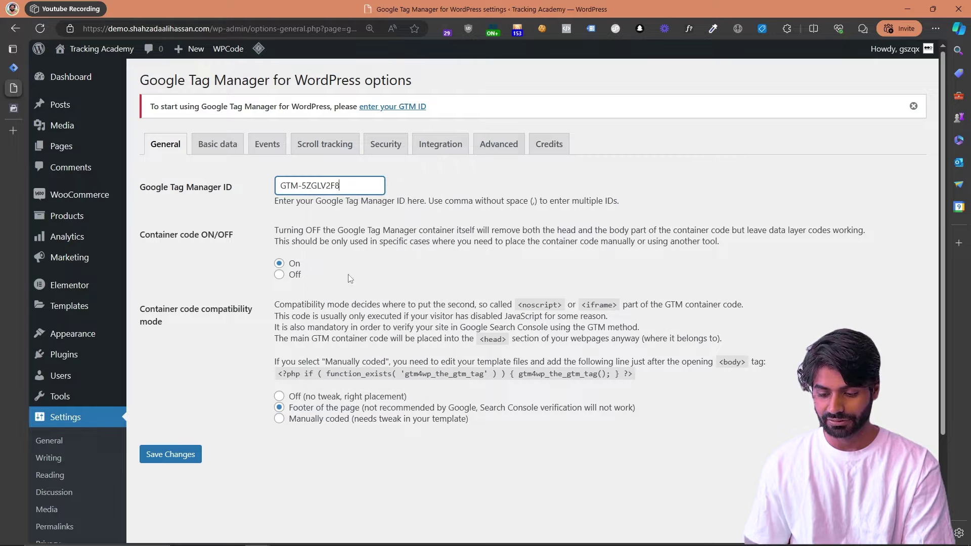
pyautogui.click(185, 454)
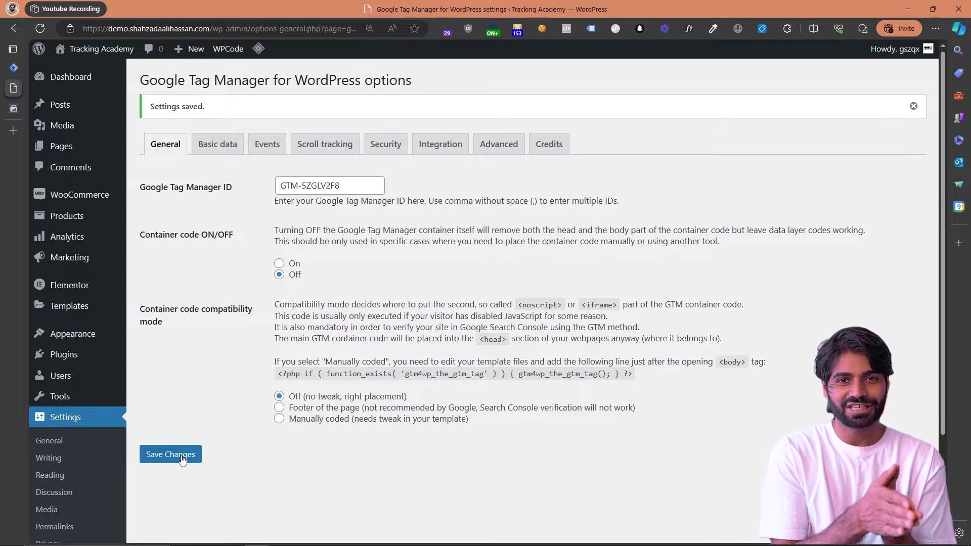
pyautogui.click(282, 265)
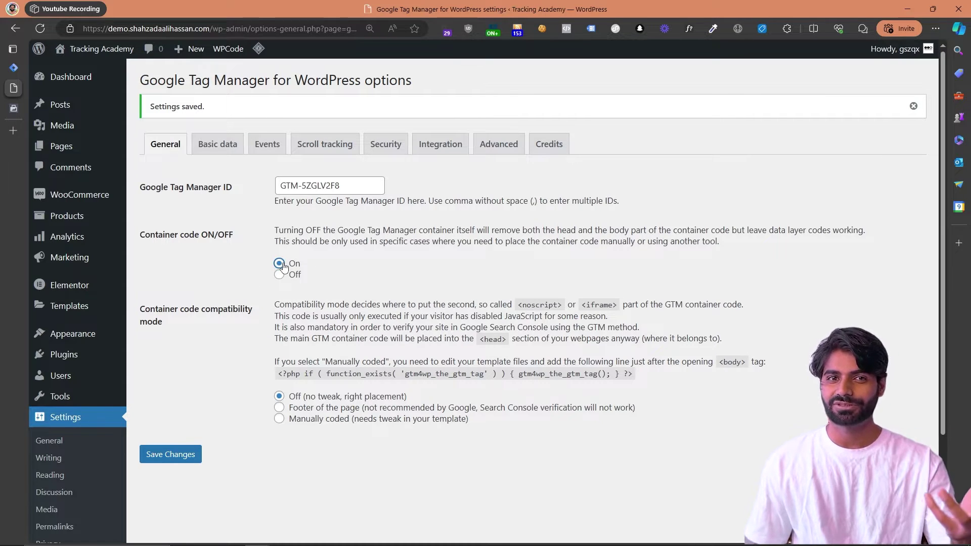
pyautogui.click(190, 452)
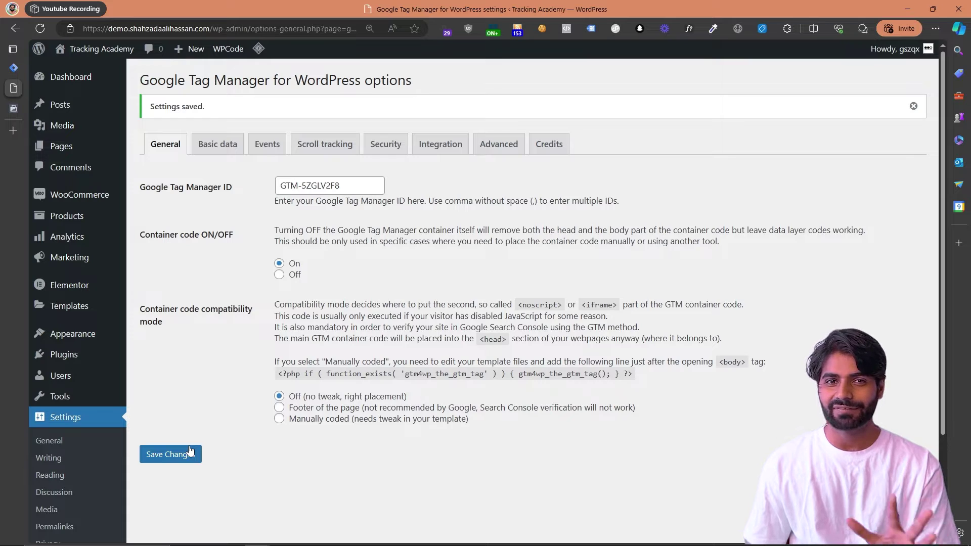
# Step: Open the site's front page in a new tab and inspect its Google Tag Manager tag with Tag Assistant Legacy
pyautogui.rightClick(77, 53)
pyautogui.click(97, 65)
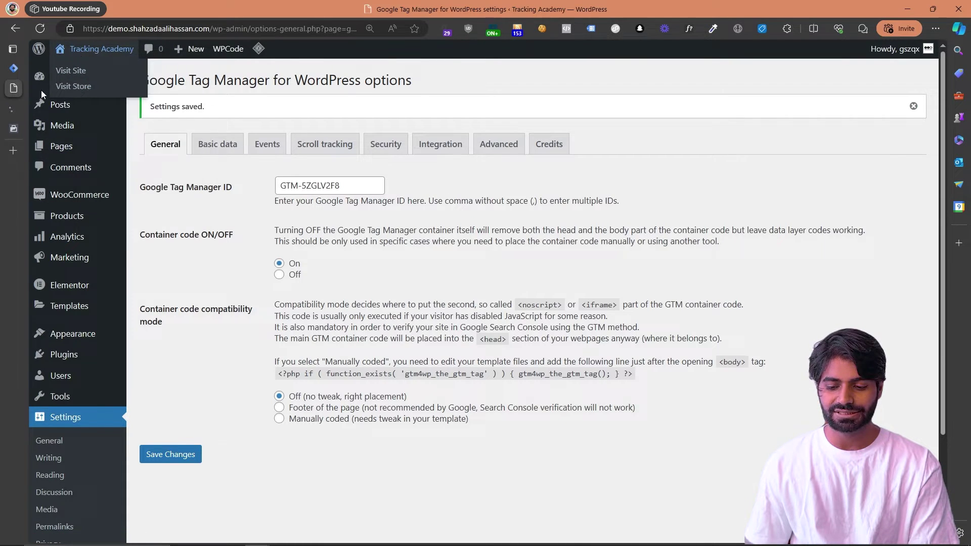
pyautogui.click(17, 110)
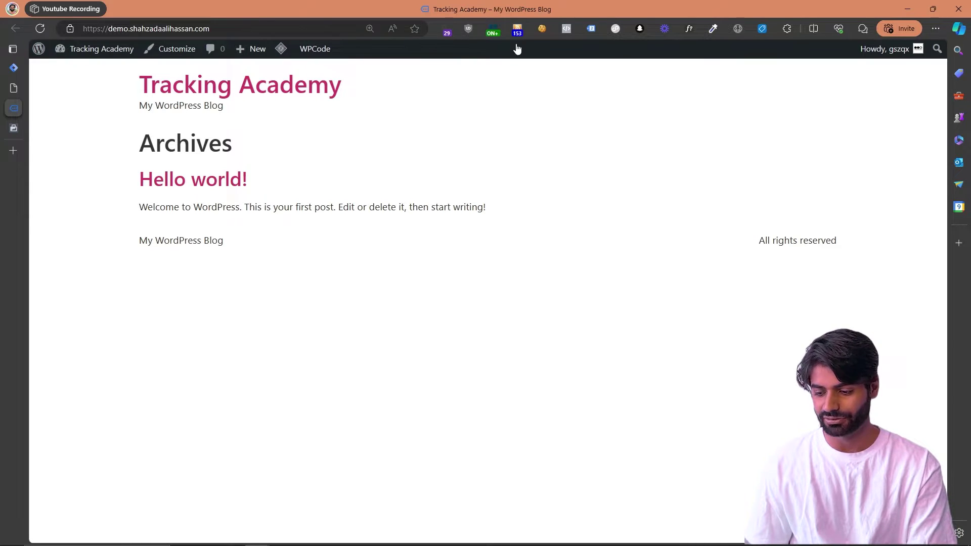
pyautogui.click(589, 28)
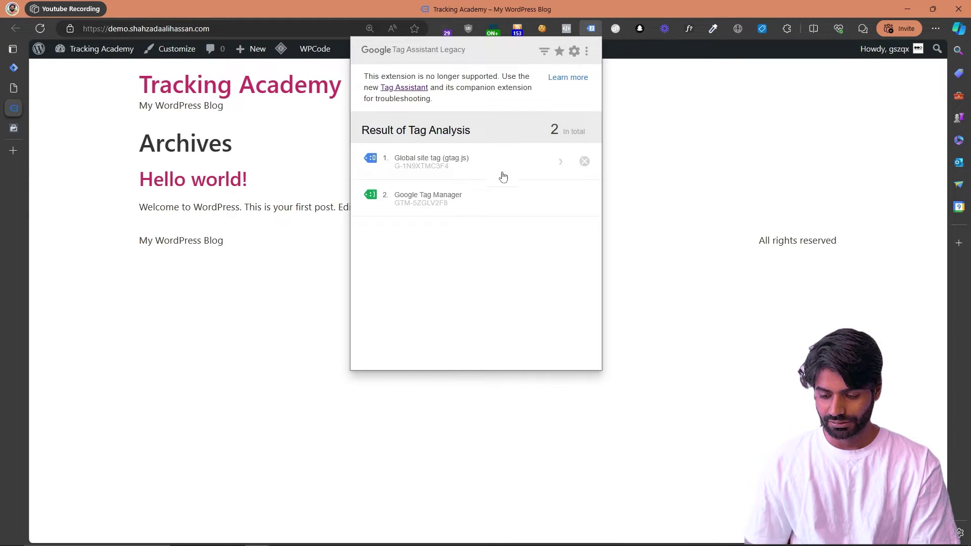
pyautogui.click(428, 196)
pyautogui.moveTo(522, 185); pyautogui.dragTo(461, 187)
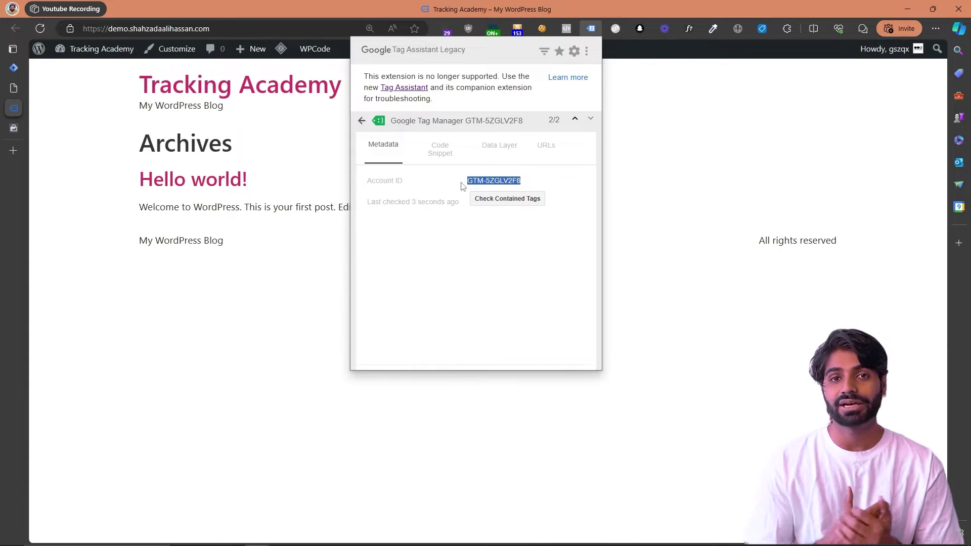
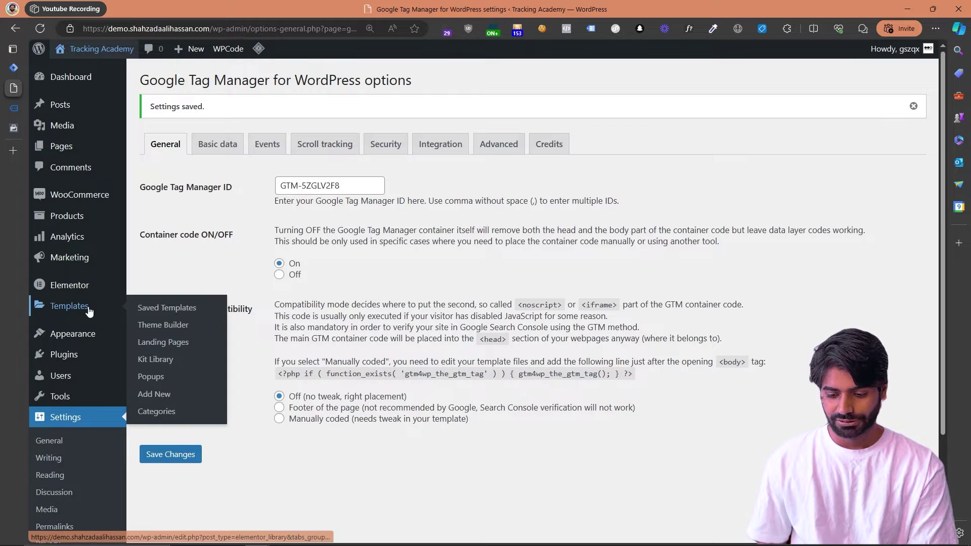
# Step: Deactivate the GTM4WP plugin in the WordPress installed plugins list
pyautogui.click(87, 359)
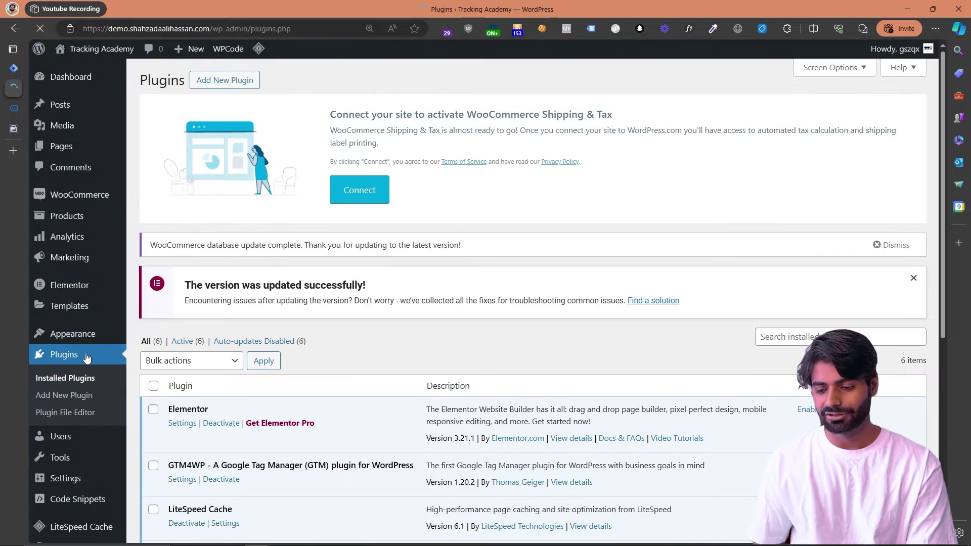
pyautogui.scroll(-2, 300, 472)
pyautogui.scroll(-1, 300, 472)
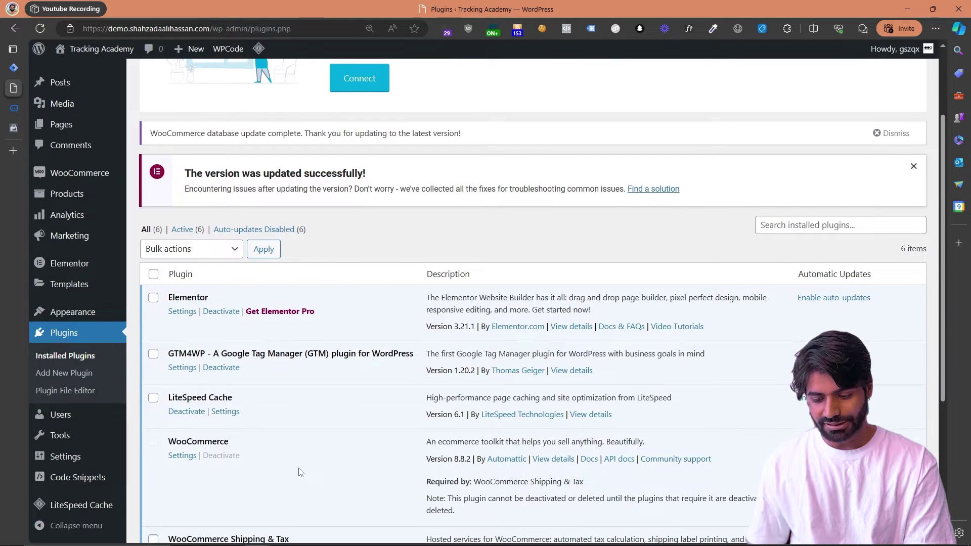
pyautogui.click(231, 372)
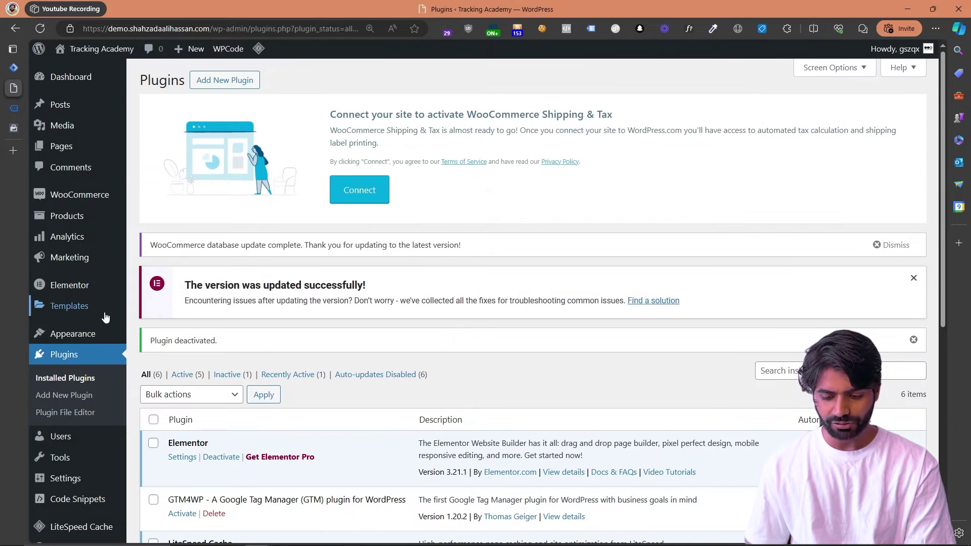
# Step: Open the Hello Elementor theme's Theme Header file (header.php) in the theme file editor
pyautogui.moveTo(104, 317)
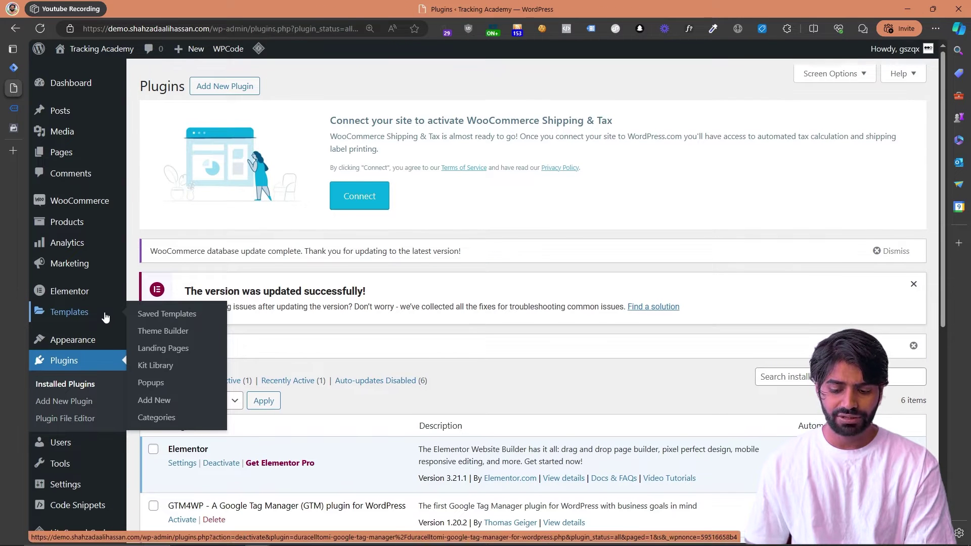
pyautogui.scroll(-2, 104, 316)
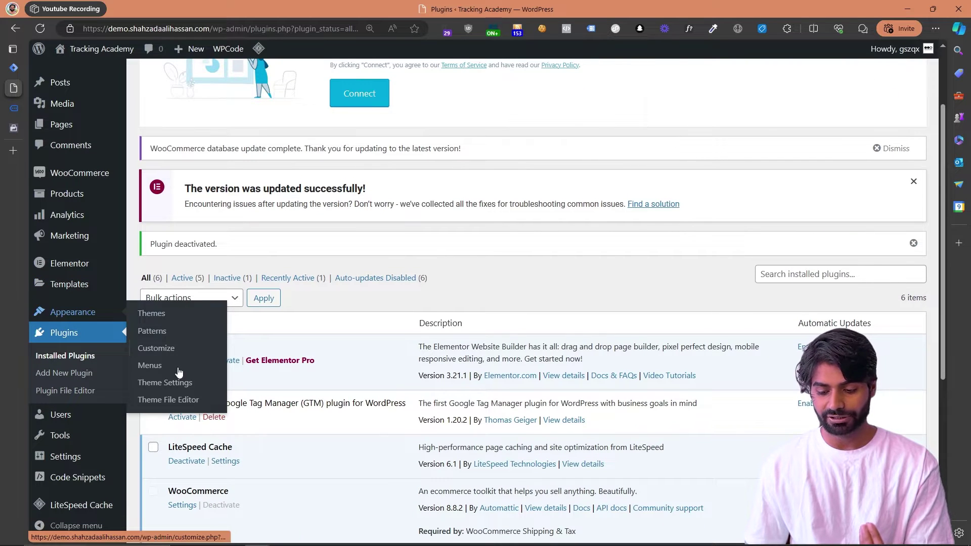
pyautogui.click(177, 402)
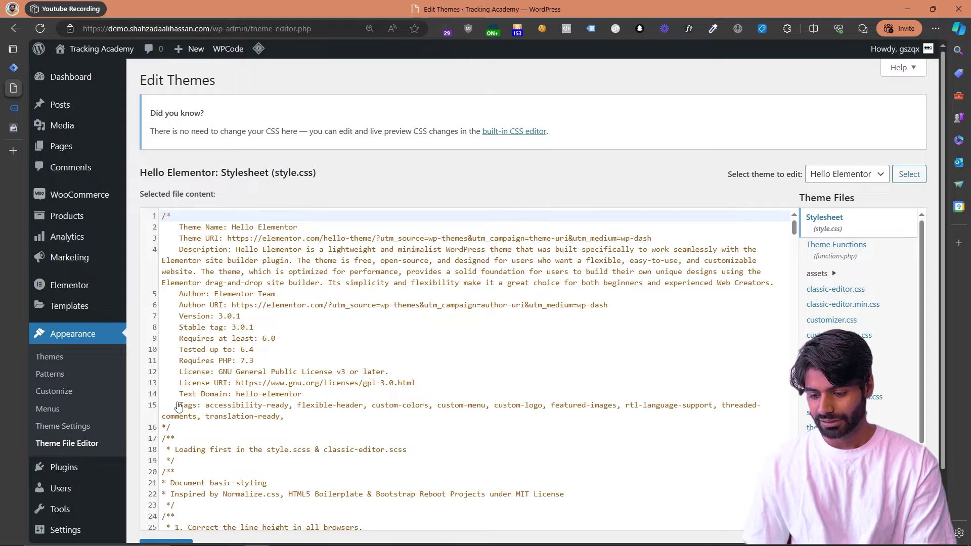
pyautogui.hotkey('ctrl', '+')
pyautogui.hotkey('ctrl', '+')
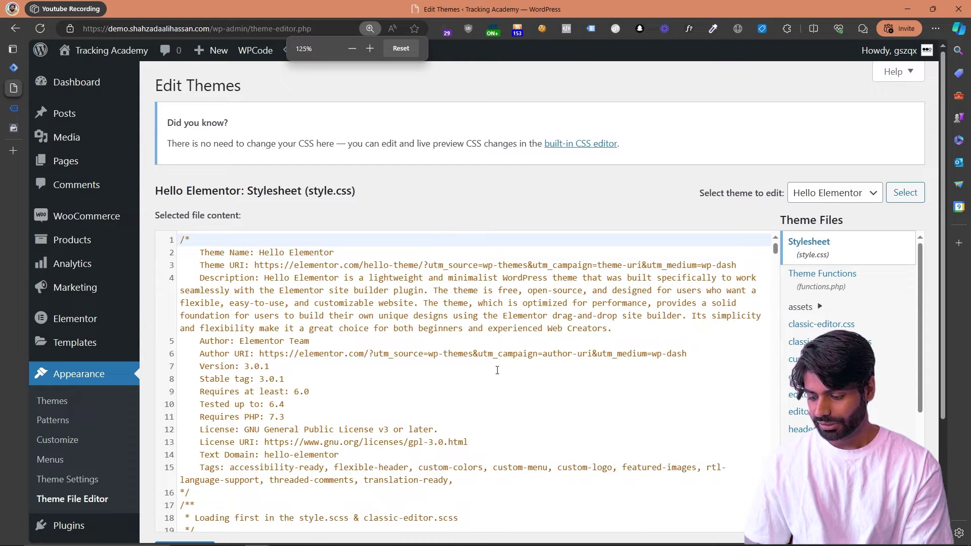
pyautogui.scroll(-1, 798, 369)
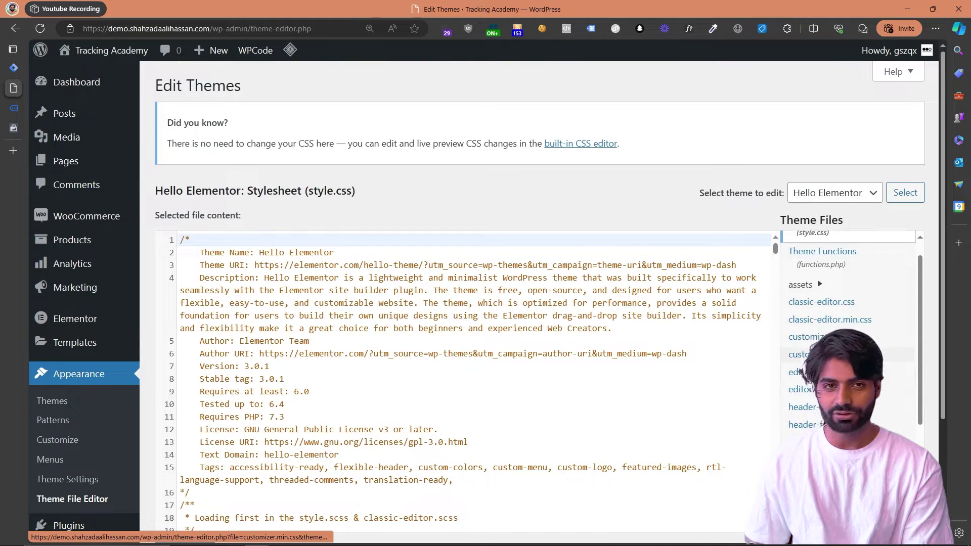
pyautogui.scroll(-3, 798, 370)
pyautogui.scroll(-2, 798, 373)
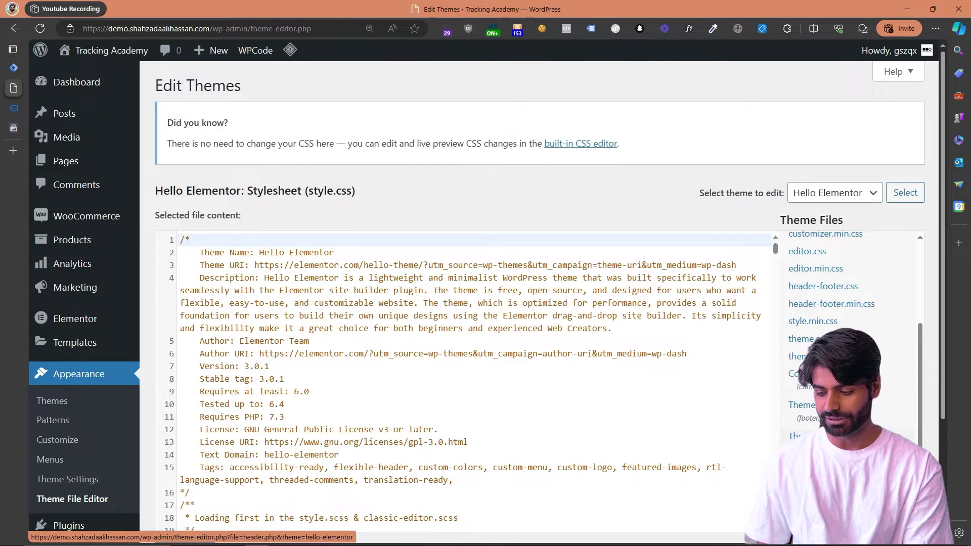
pyautogui.click(797, 436)
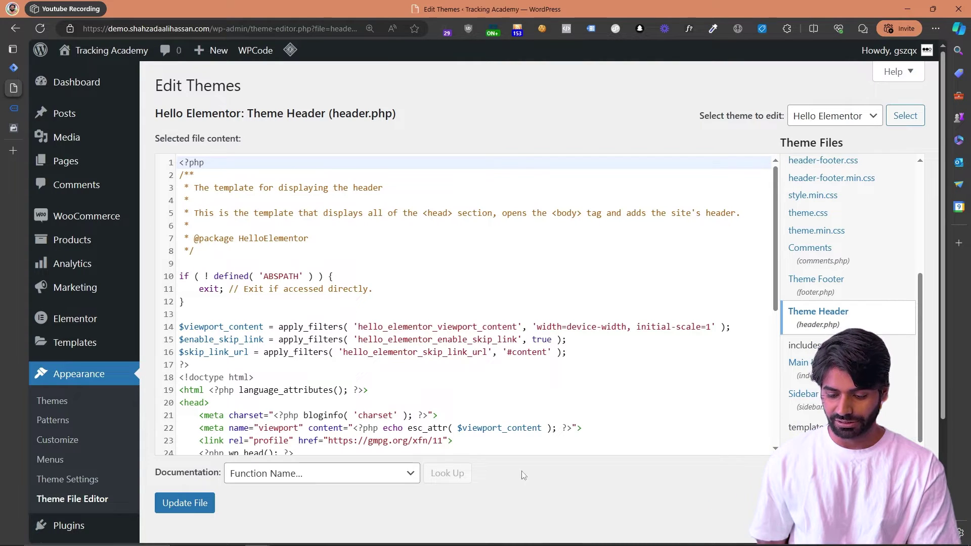
# Step: Locate the head section in header.php and copy the head code snippet from Google Tag Manager
pyautogui.scroll(-4, 358, 350)
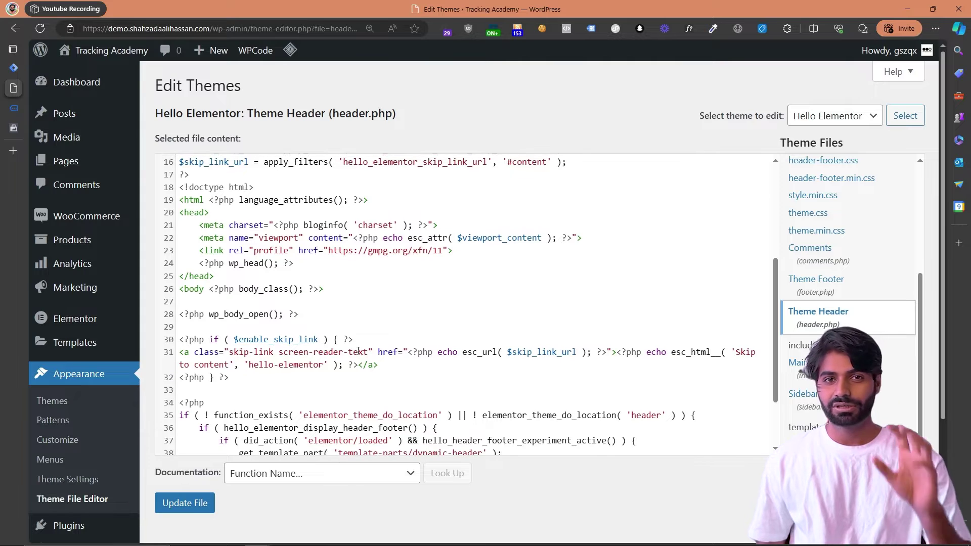
pyautogui.scroll(2, 359, 350)
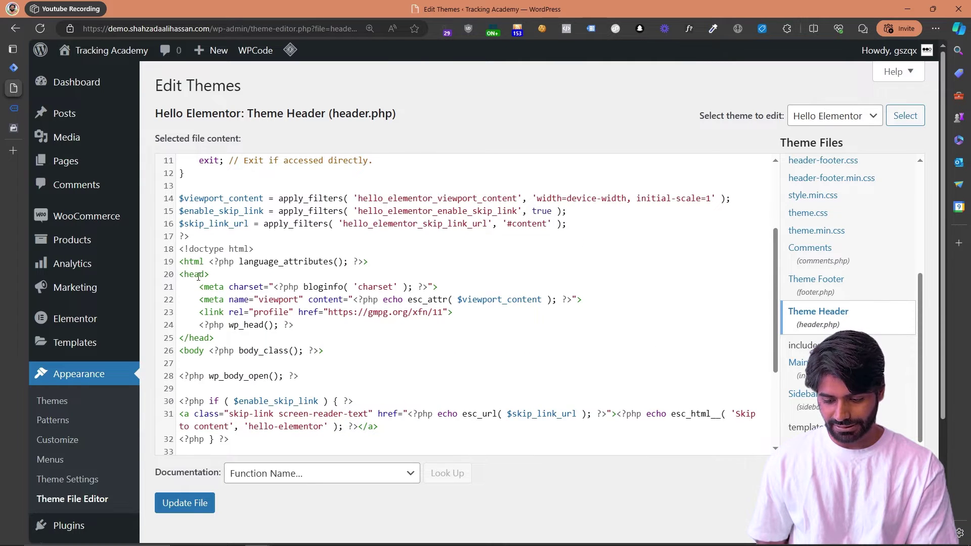
pyautogui.moveTo(209, 274); pyautogui.dragTo(179, 278)
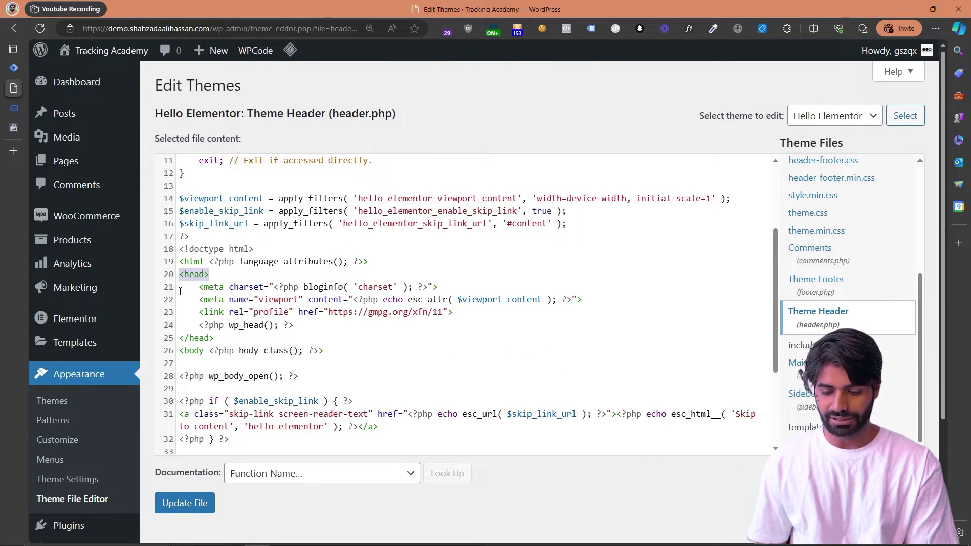
pyautogui.moveTo(220, 340); pyautogui.dragTo(177, 344)
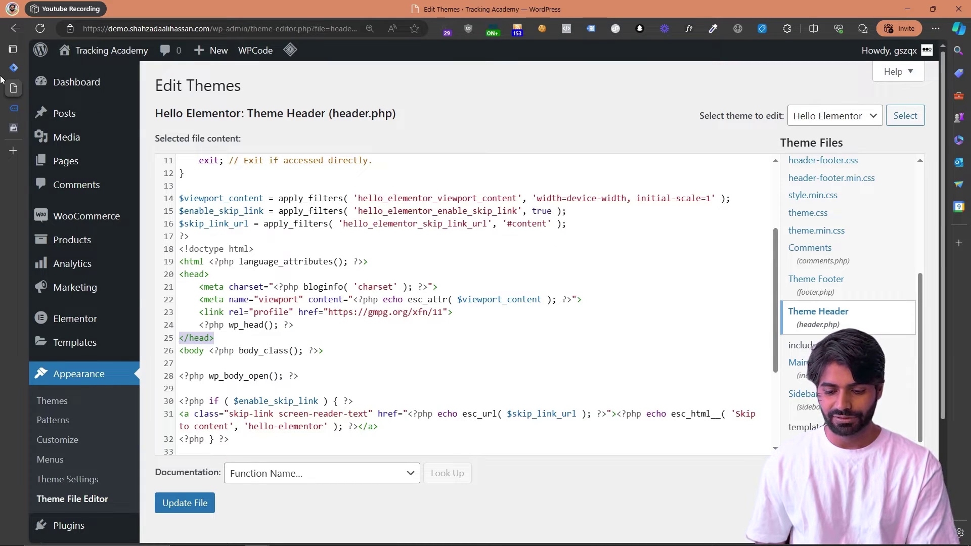
pyautogui.click(13, 67)
pyautogui.click(682, 204)
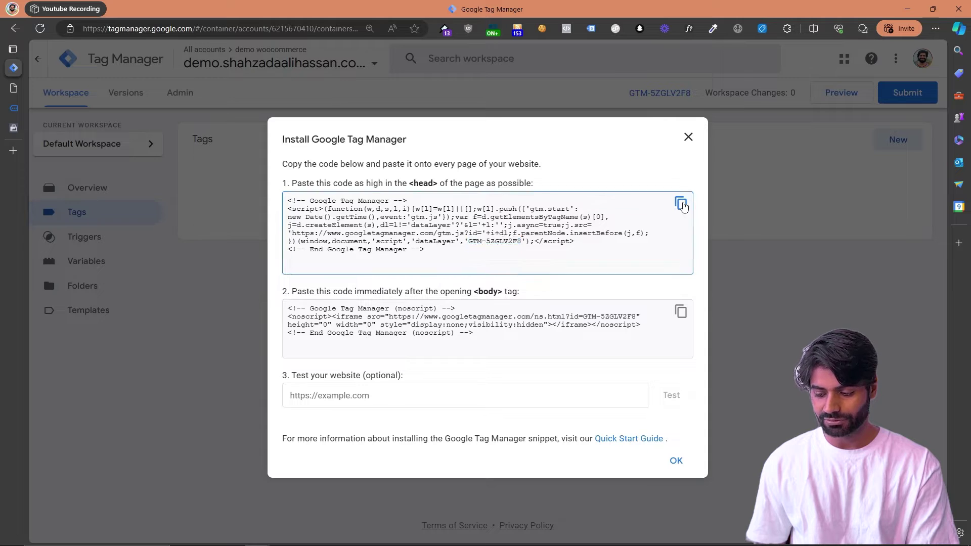
# Step: Copy the Google Tag Manager head snippet and paste it directly below the opening head tag in the theme's header.php
pyautogui.click(681, 204)
pyautogui.click(16, 94)
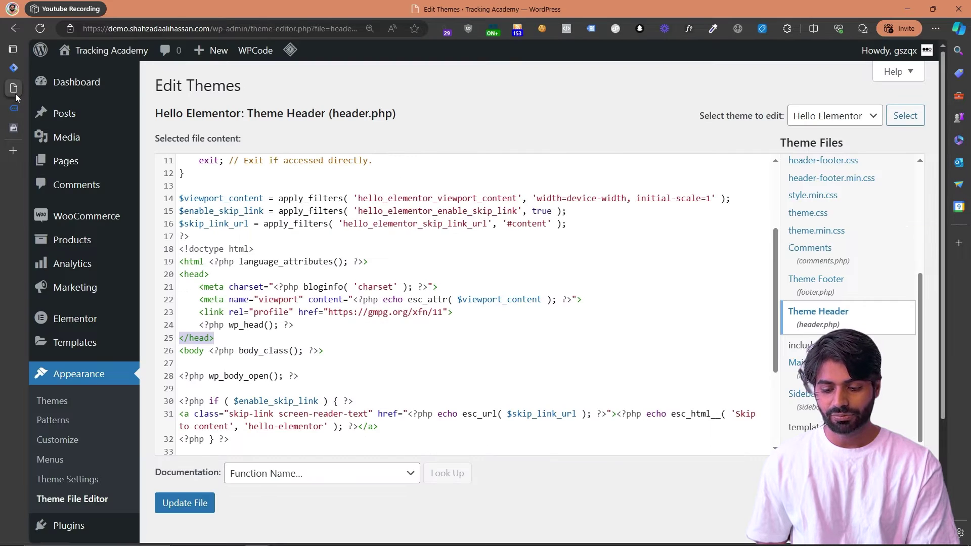
pyautogui.click(282, 275)
pyautogui.press('Return')
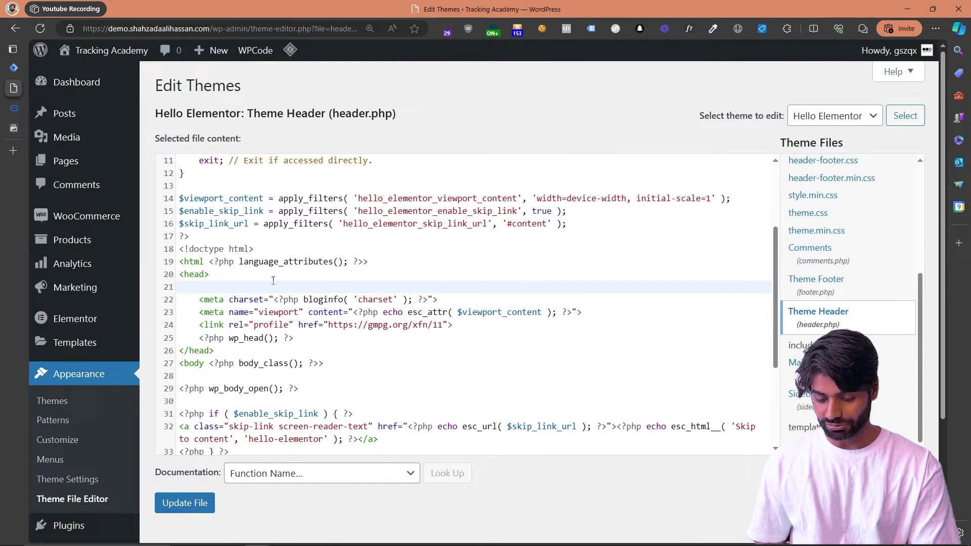
pyautogui.hotkey('ctrl', 'v')
pyautogui.scroll(-1, 273, 280)
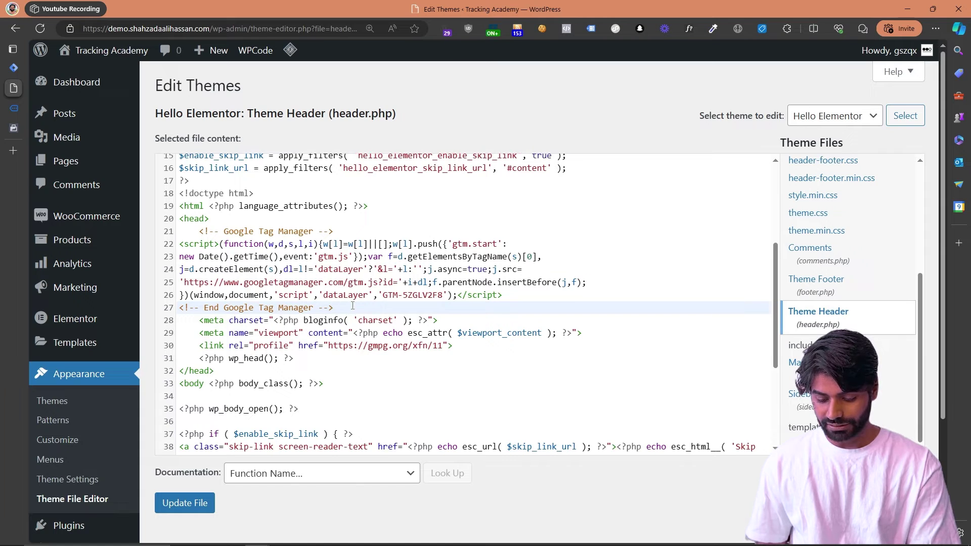
# Step: Adjust the indentation of the code in header.php and update the file
pyautogui.hotkey('ctrl', 'a')
pyautogui.hotkey('shift', 'Tab')
pyautogui.click(353, 308)
pyautogui.click(199, 508)
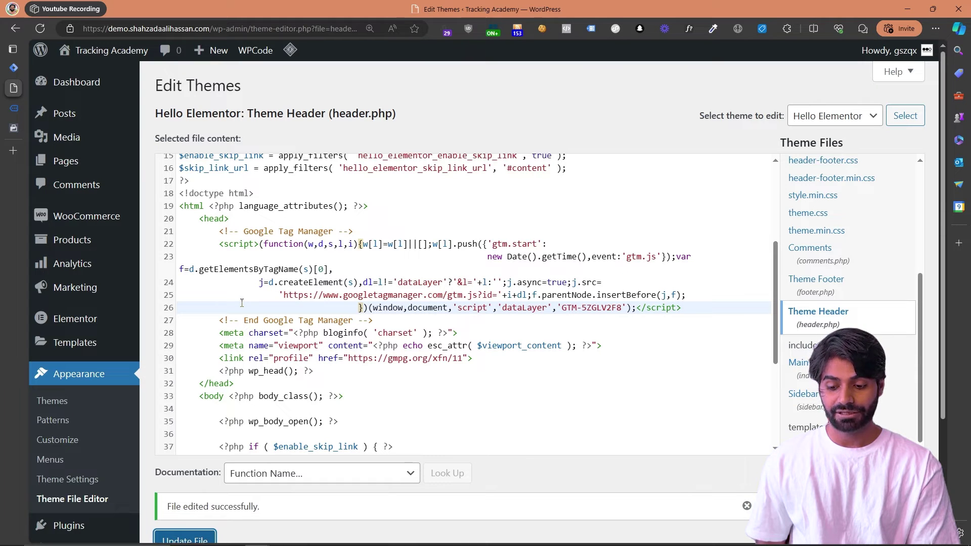
# Step: Reload the site's front page and inspect its Google Tag Manager tag again with Tag Assistant Legacy
pyautogui.click(20, 112)
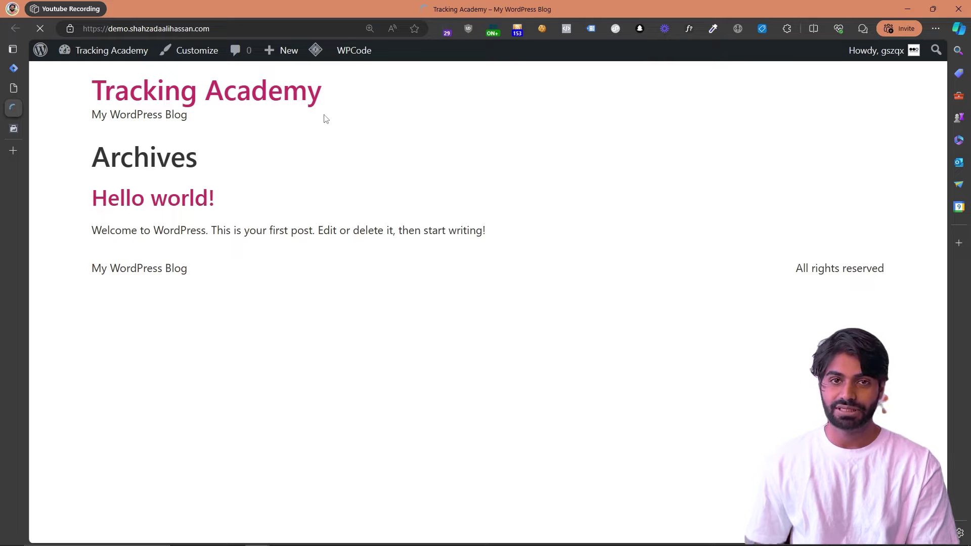
pyautogui.press('F5')
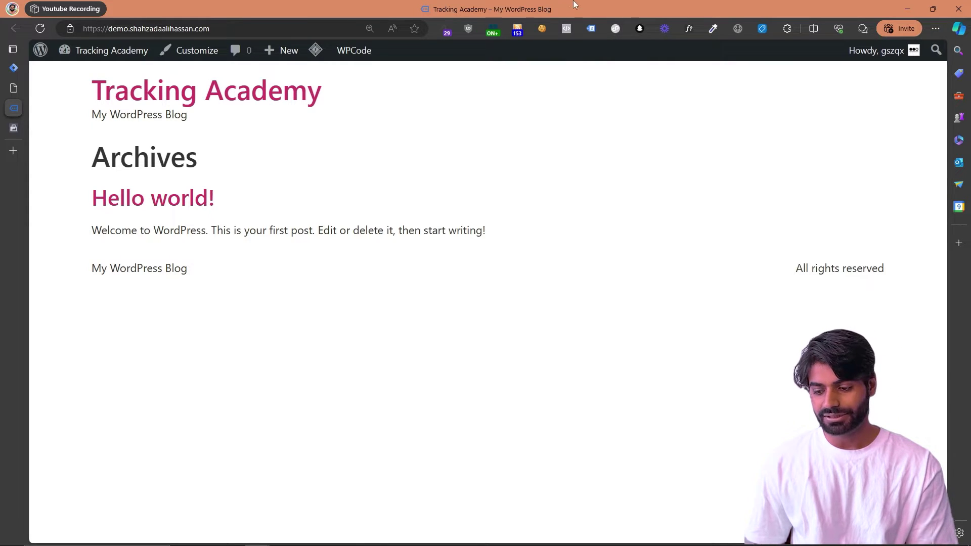
pyautogui.click(596, 32)
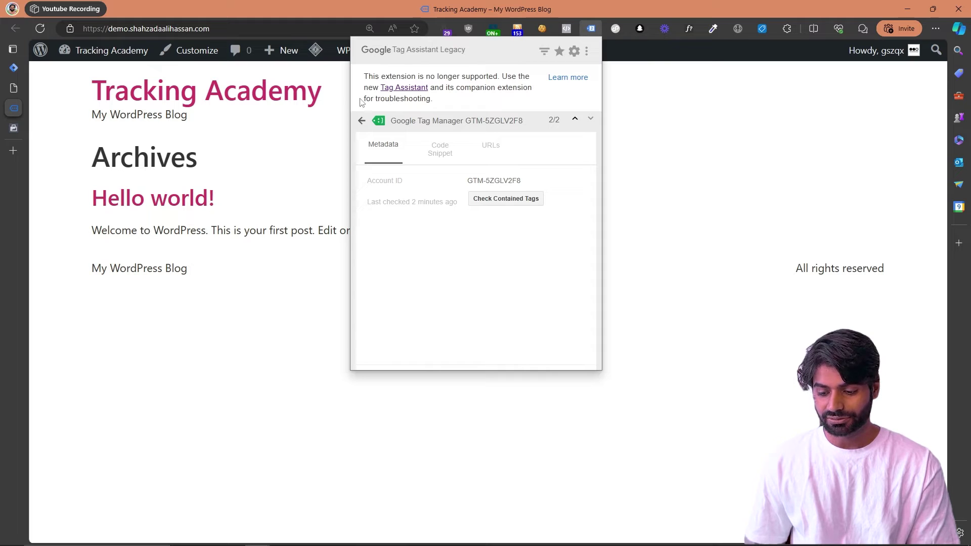
pyautogui.click(363, 118)
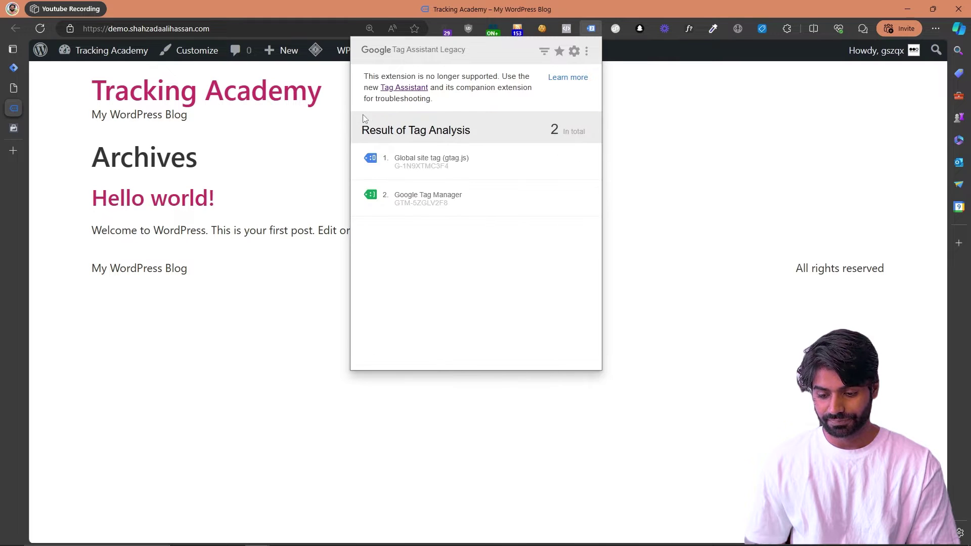
pyautogui.click(40, 29)
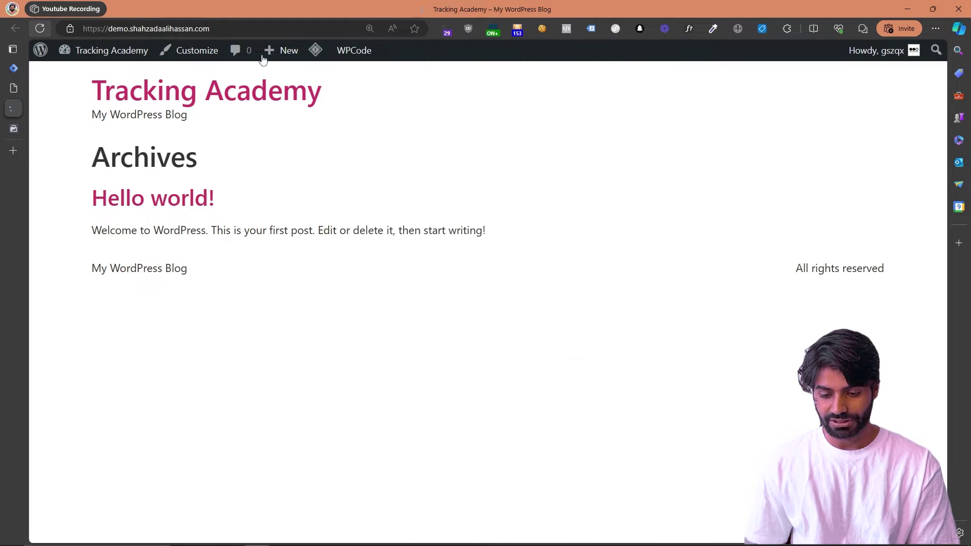
pyautogui.click(585, 32)
pyautogui.click(454, 202)
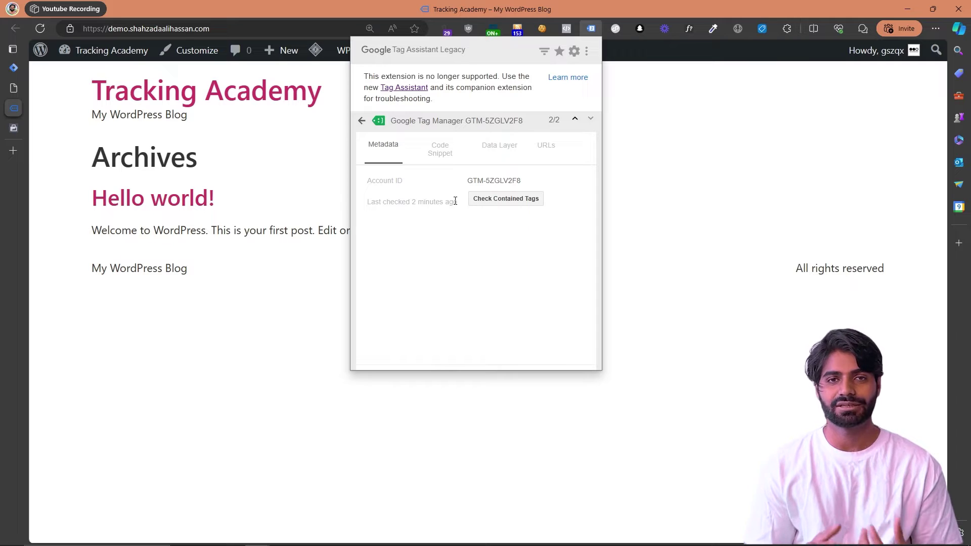
# Step: Remove the Google Tag Manager snippet from the head section of header.php and update the file
pyautogui.click(13, 88)
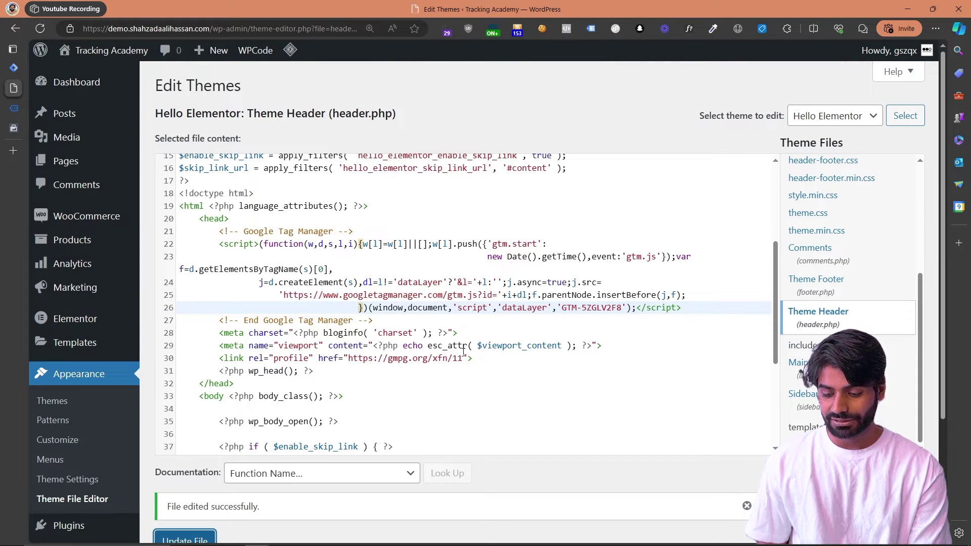
pyautogui.moveTo(379, 325); pyautogui.dragTo(178, 232)
pyautogui.press('BackSpace')
pyautogui.click(187, 504)
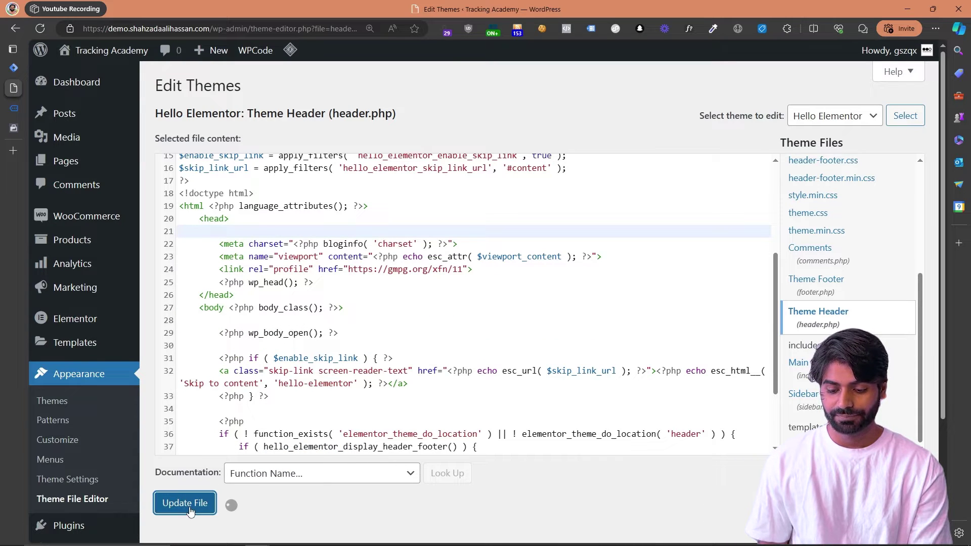
# Step: Activate the GTM4WP plugin in the installed plugins list and open its Google Tag Manager settings
pyautogui.scroll(-3, 65, 462)
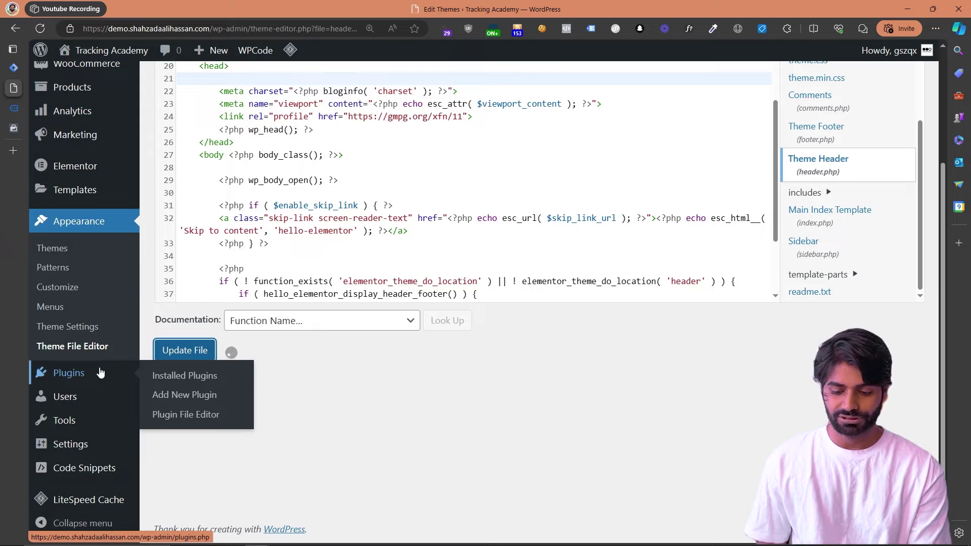
pyautogui.click(95, 378)
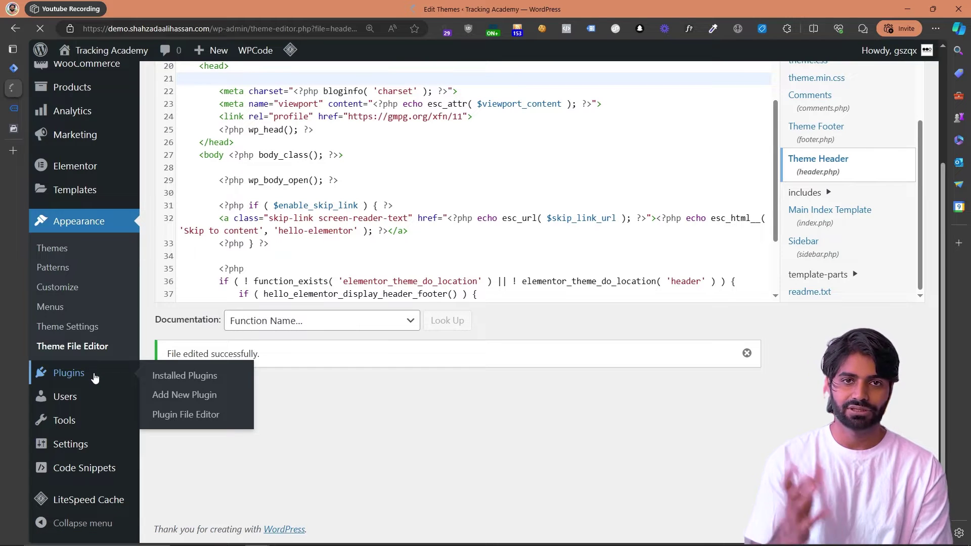
pyautogui.scroll(-4, 282, 368)
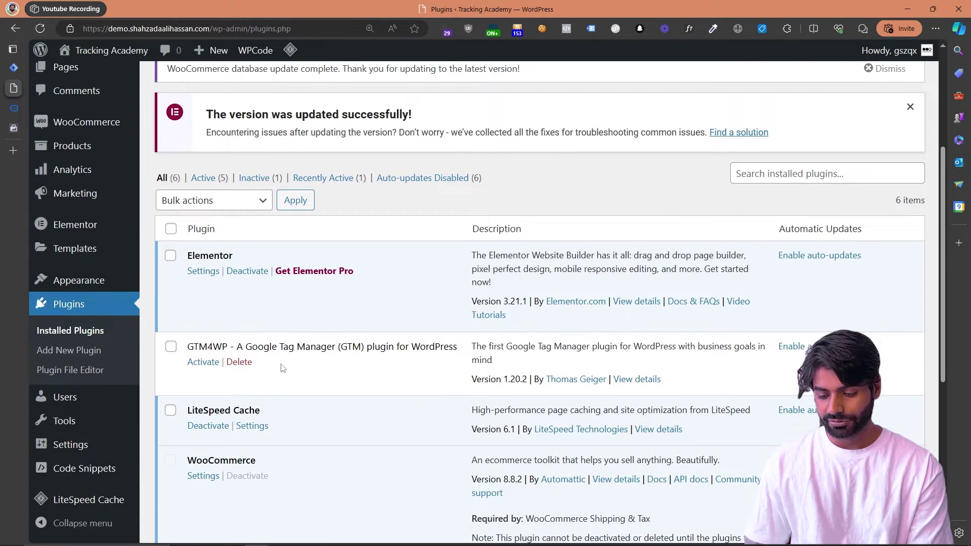
pyautogui.click(204, 365)
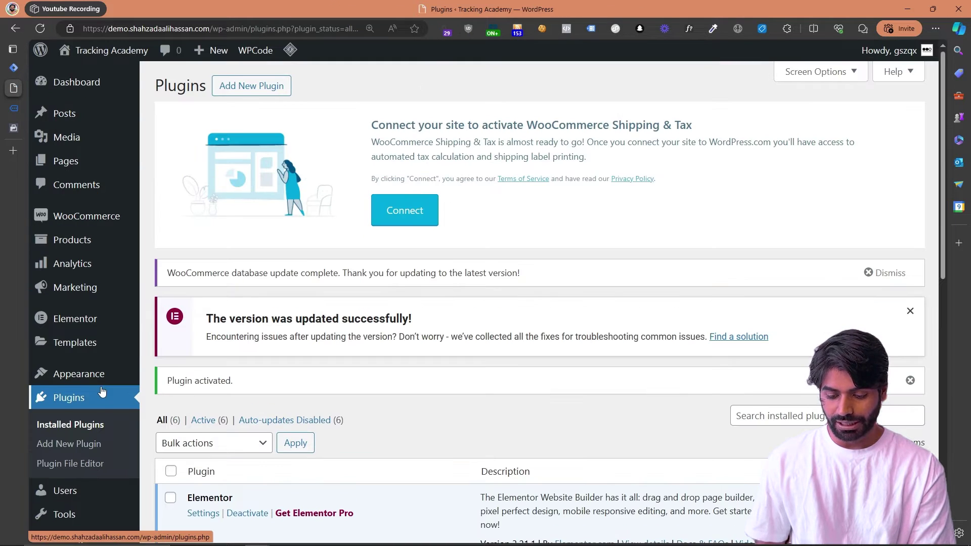
pyautogui.scroll(-3, 101, 391)
pyautogui.moveTo(93, 449)
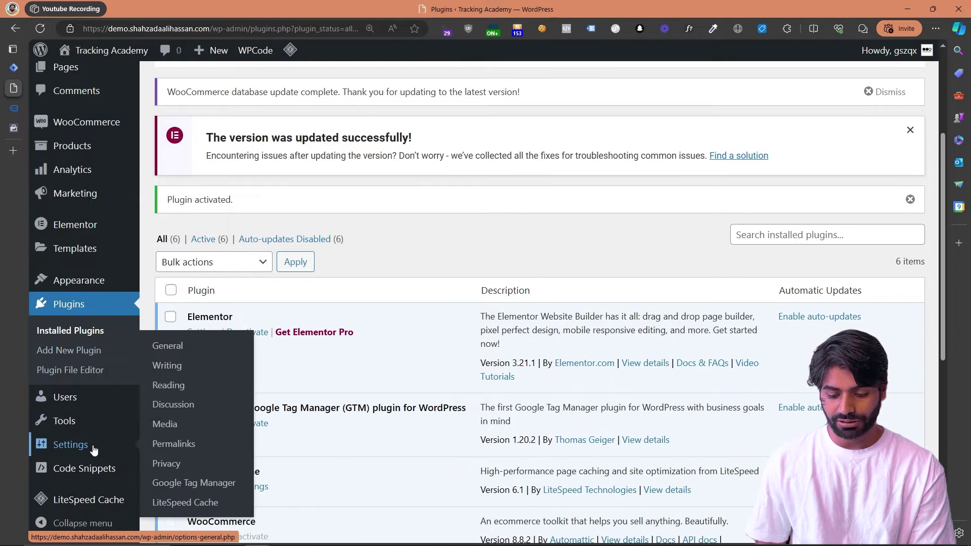
pyautogui.click(163, 490)
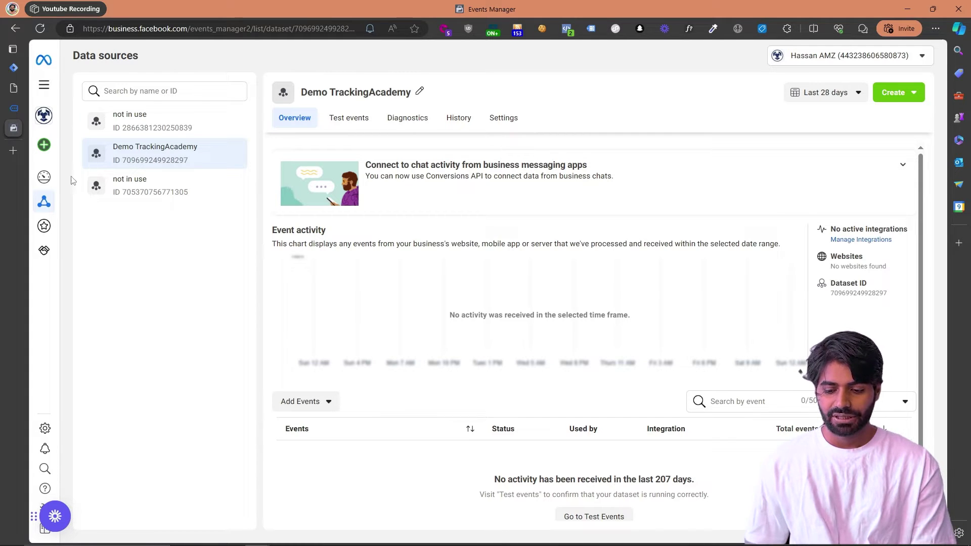
# Step: Open the Demo TrackingAcademy dataset among the data sources in Meta Events Manager
pyautogui.moveTo(37, 387)
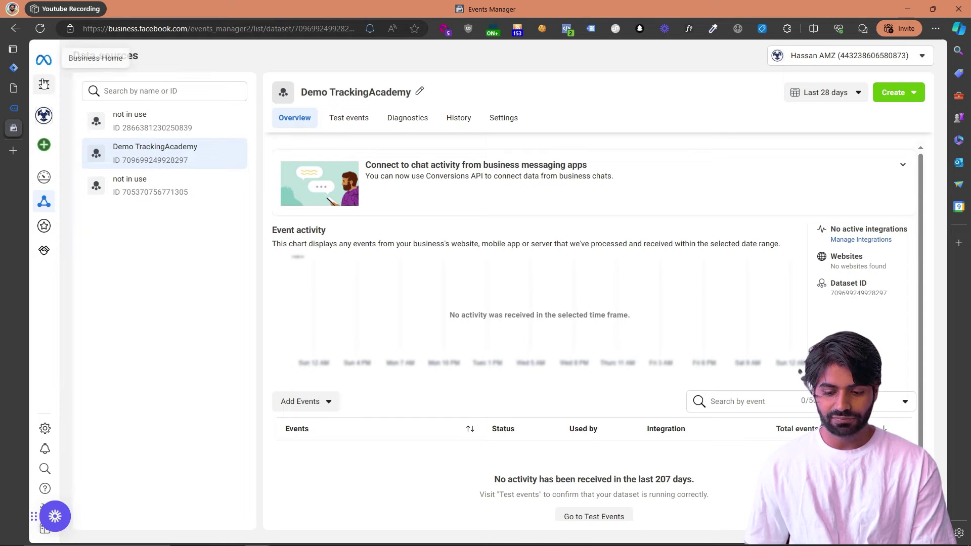
pyautogui.click(45, 85)
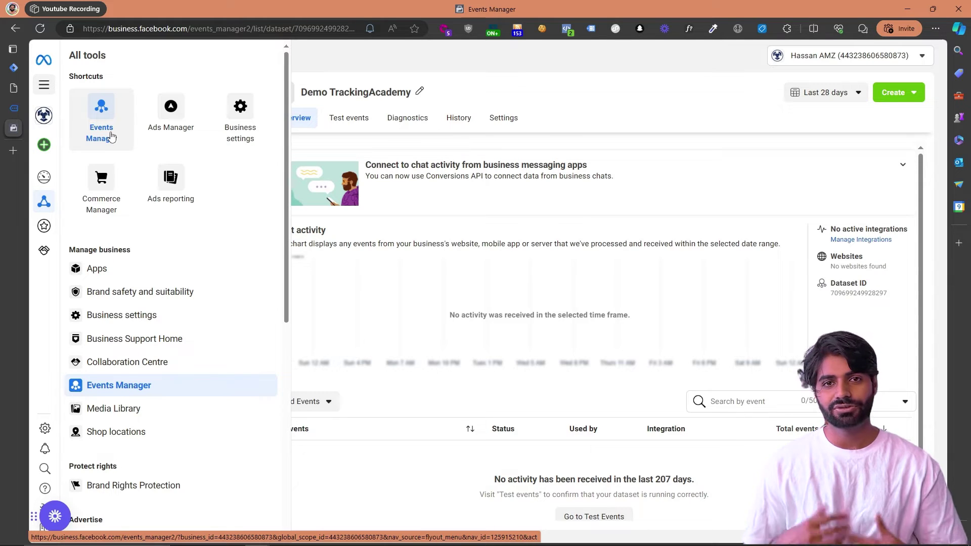
pyautogui.click(111, 137)
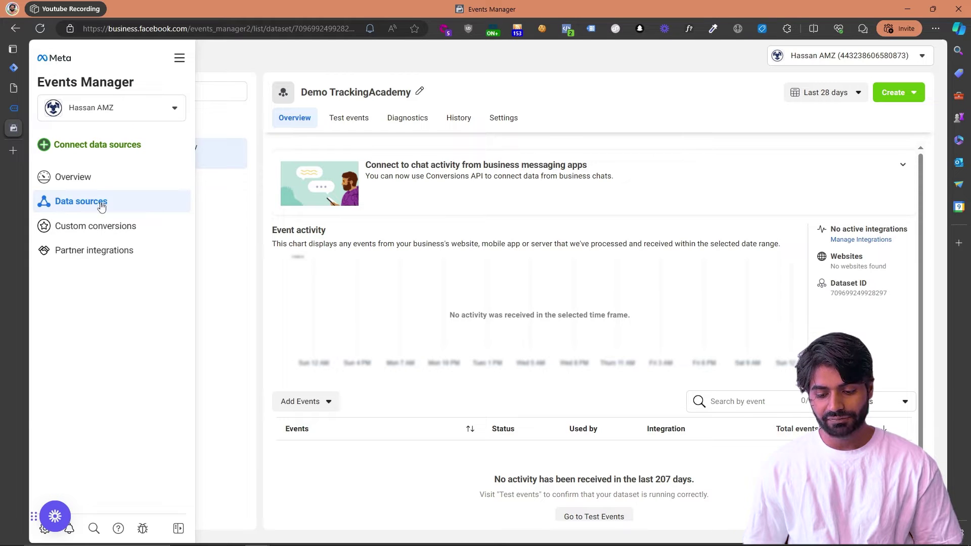
pyautogui.click(106, 203)
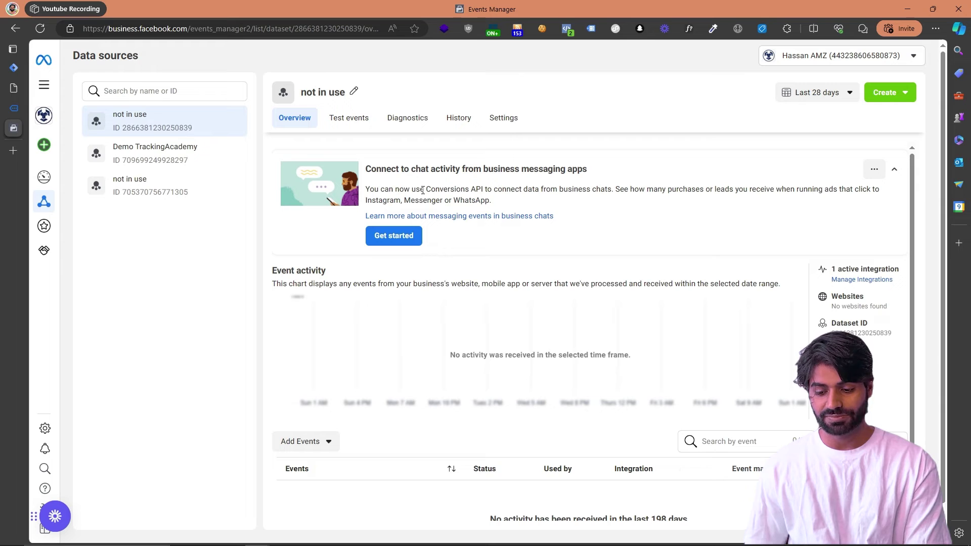
pyautogui.click(195, 151)
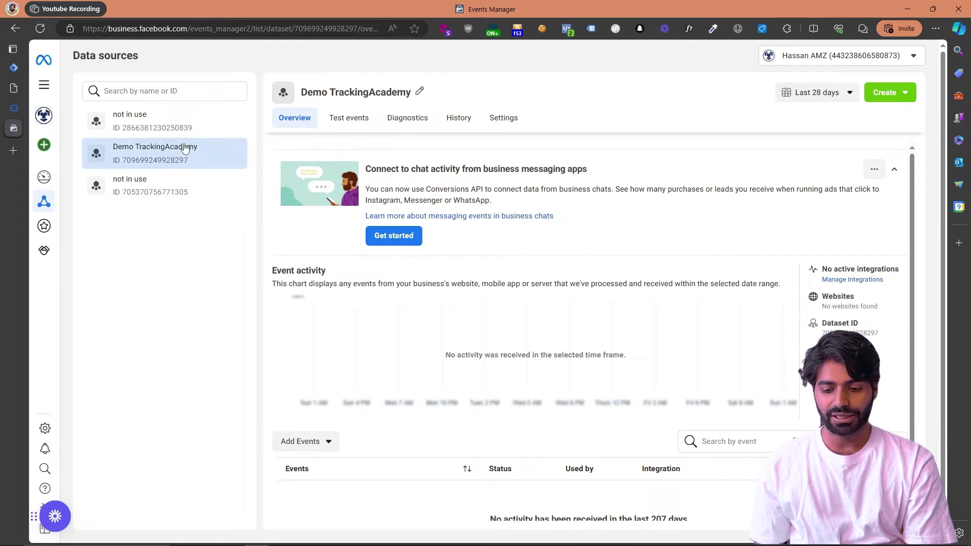
# Step: Switch to Google Tag Manager, close the installation instructions and start a new tag up to the choice of its type
pyautogui.click(11, 65)
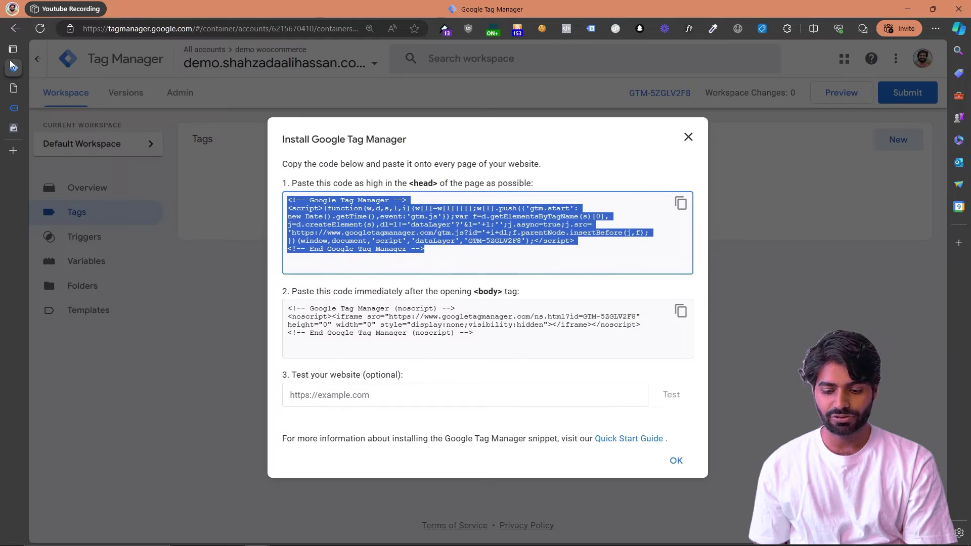
pyautogui.click(688, 137)
pyautogui.click(918, 144)
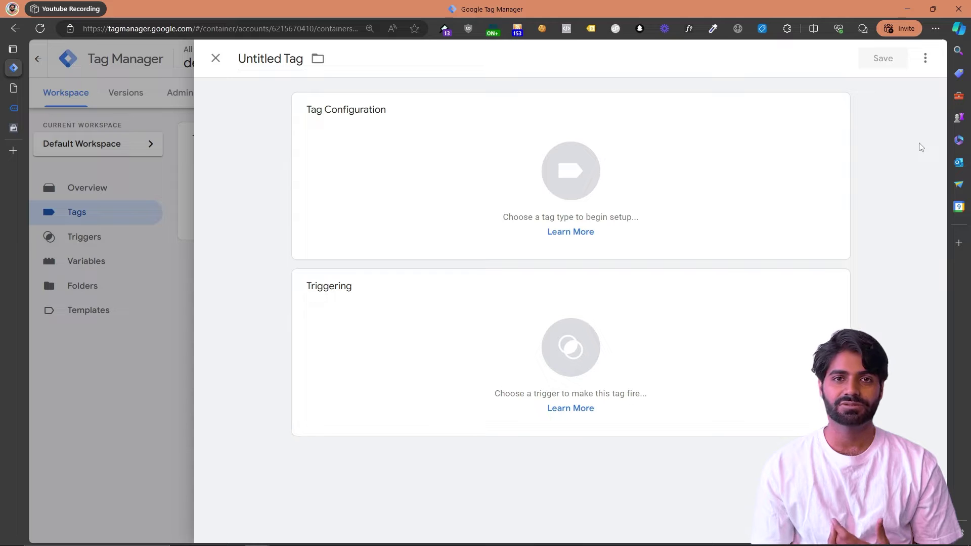
pyautogui.click(783, 165)
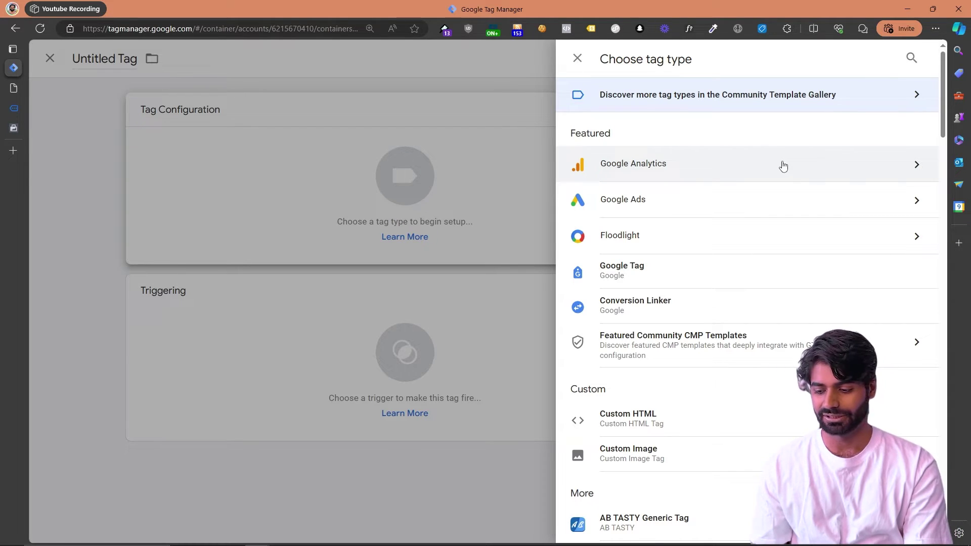
# Step: Search the Community Template Gallery for facebook and add the Facebook Pixel template by facebookarchive to the workspace
pyautogui.click(731, 97)
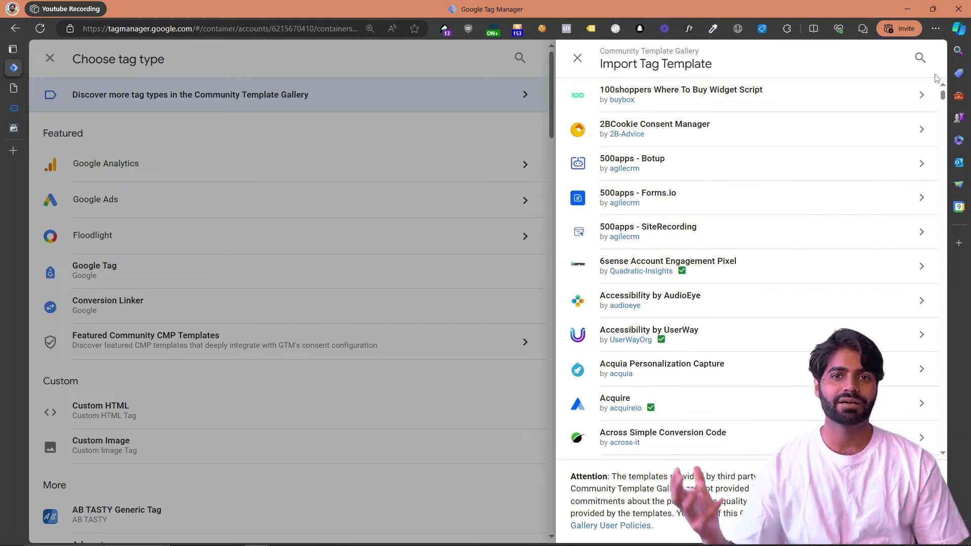
pyautogui.click(920, 57)
pyautogui.write('facebook')
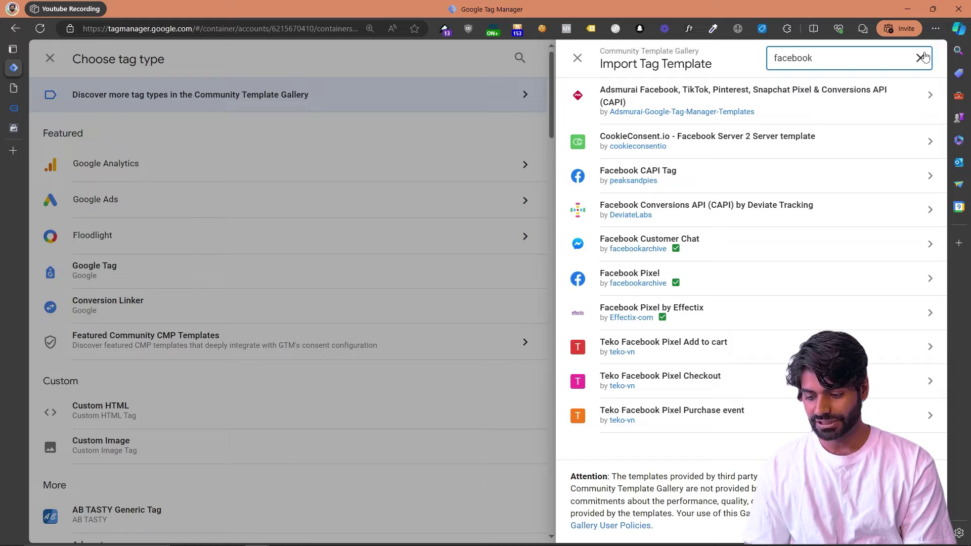
pyautogui.click(751, 290)
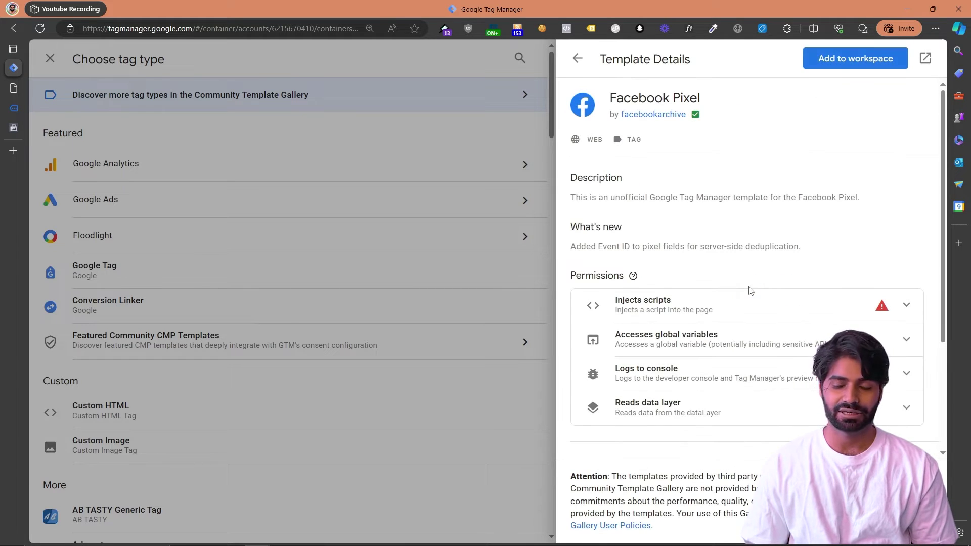
pyautogui.click(857, 56)
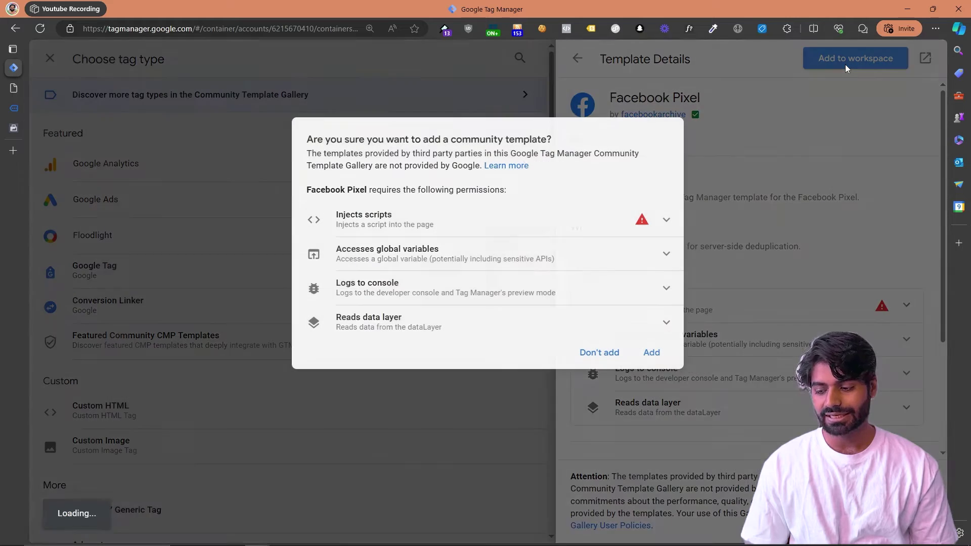
pyautogui.click(653, 352)
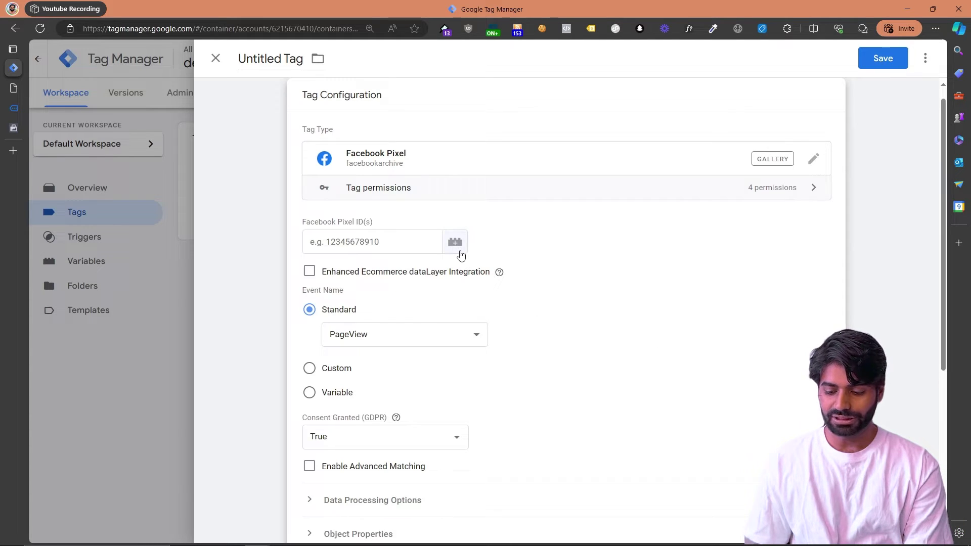
# Step: Create a Constant variable named FB Pixel ID containing the pixel ID and use it in the tag's Facebook Pixel ID field
pyautogui.click(411, 243)
pyautogui.hotkey('ctrl', 'v')
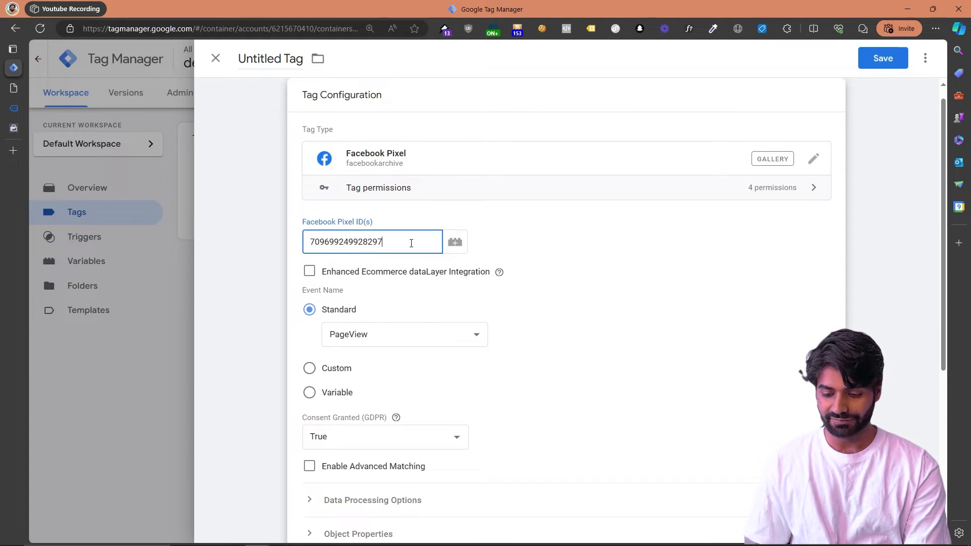
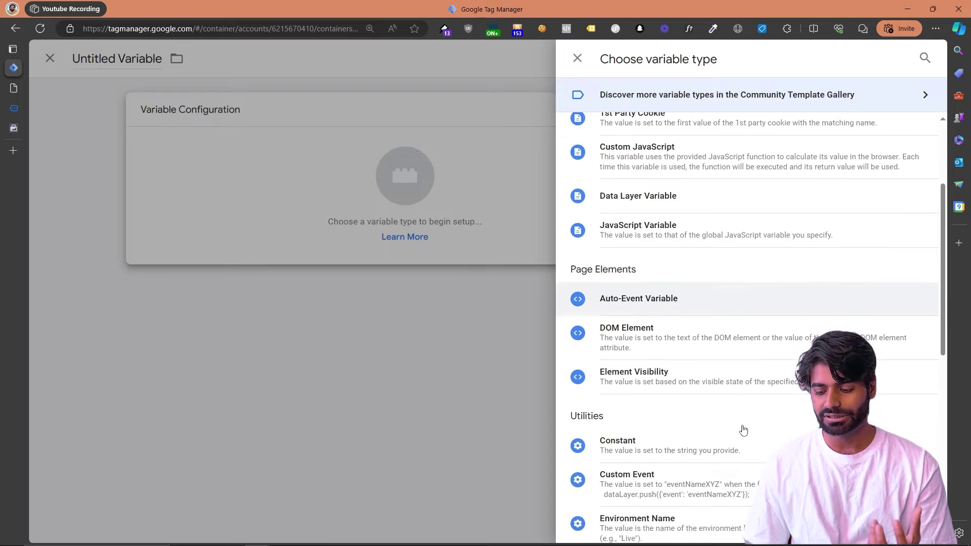
pyautogui.click(744, 416)
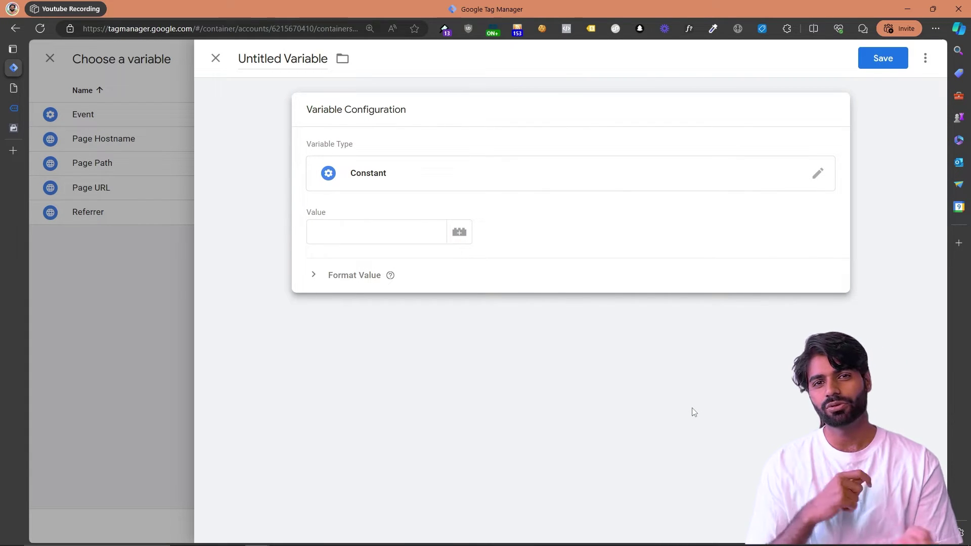
pyautogui.click(368, 224)
pyautogui.hotkey('ctrl', 'v')
pyautogui.click(292, 55)
pyautogui.write('FB Pixel ID')
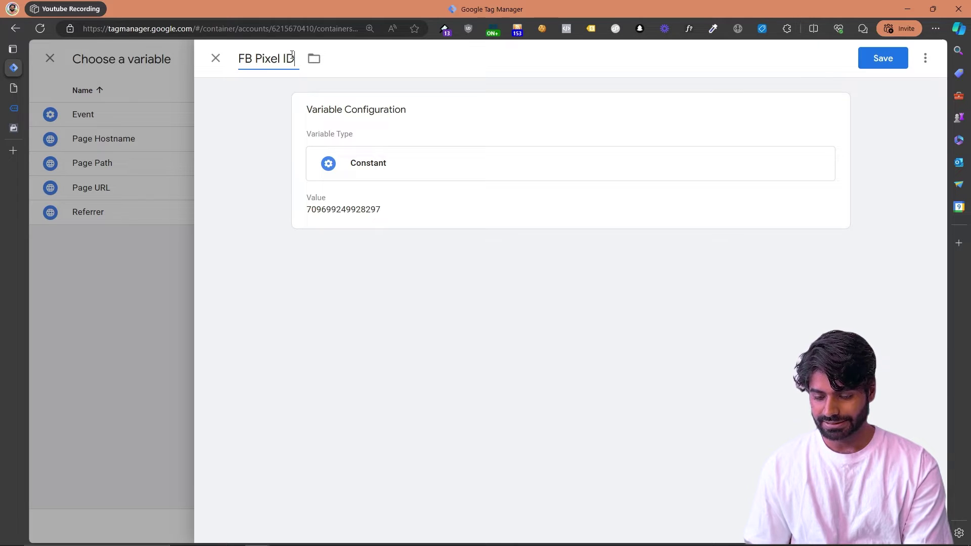
pyautogui.click(863, 59)
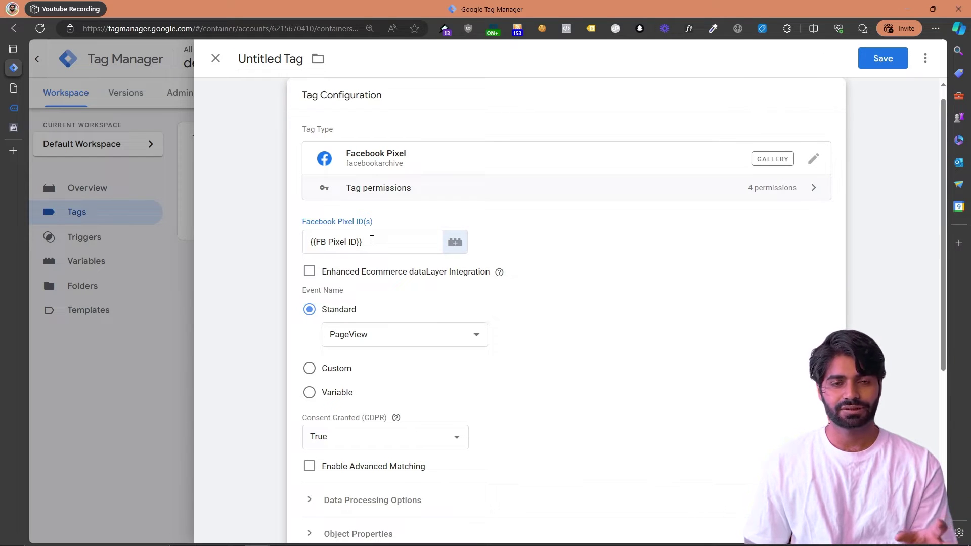
# Step: Set the Facebook Pixel tag to fire on All Pages, name it FB Configuration Tag and save it
pyautogui.scroll(-1, 372, 240)
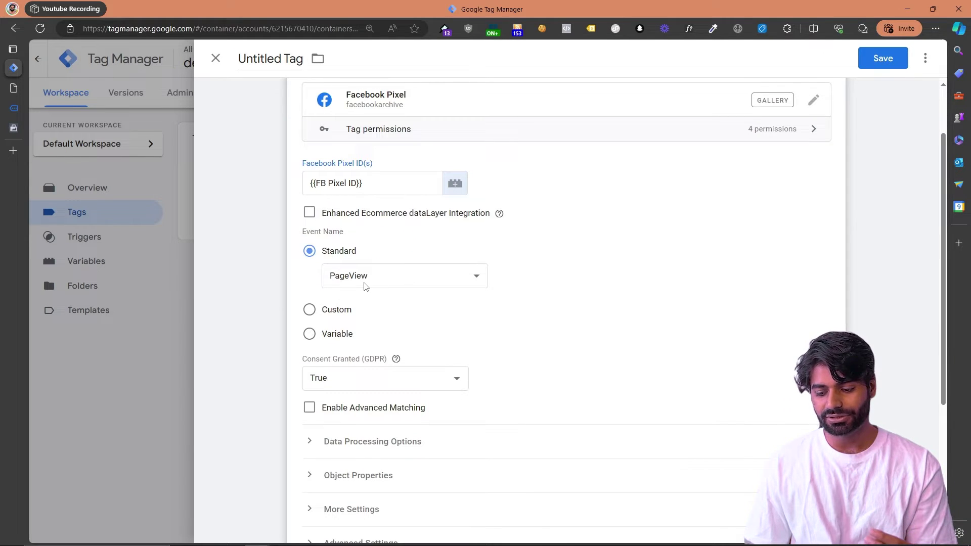
pyautogui.click(303, 123)
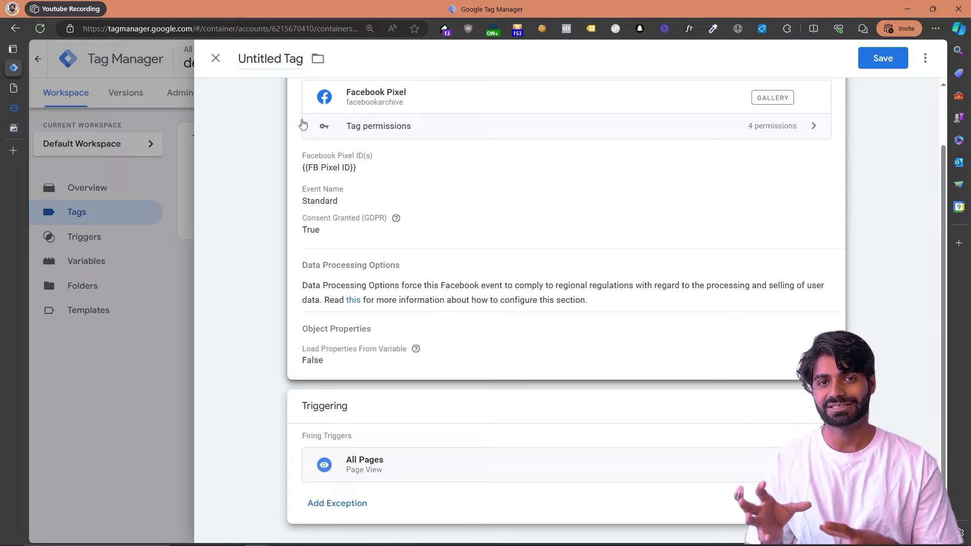
pyautogui.scroll(2, 303, 123)
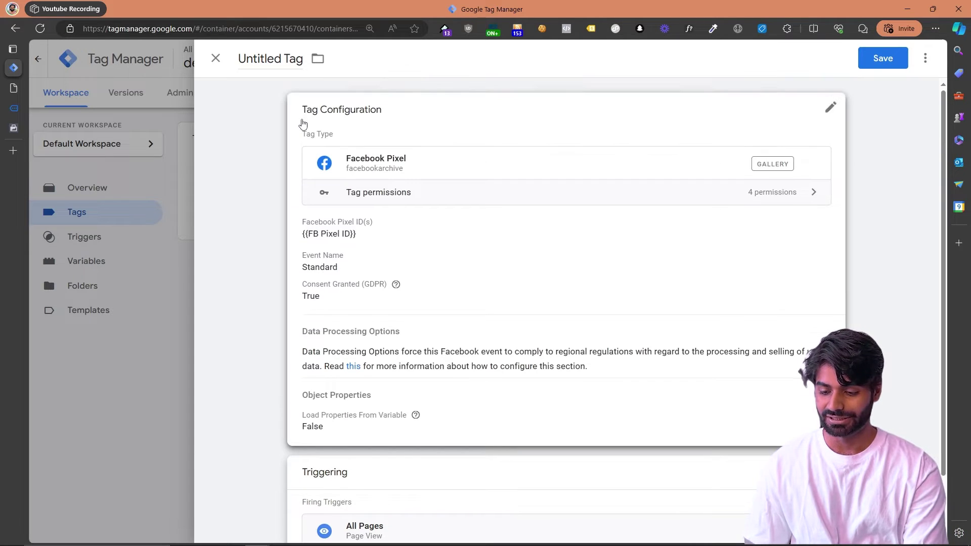
pyautogui.click(259, 58)
pyautogui.write('FB Configuration TAg')
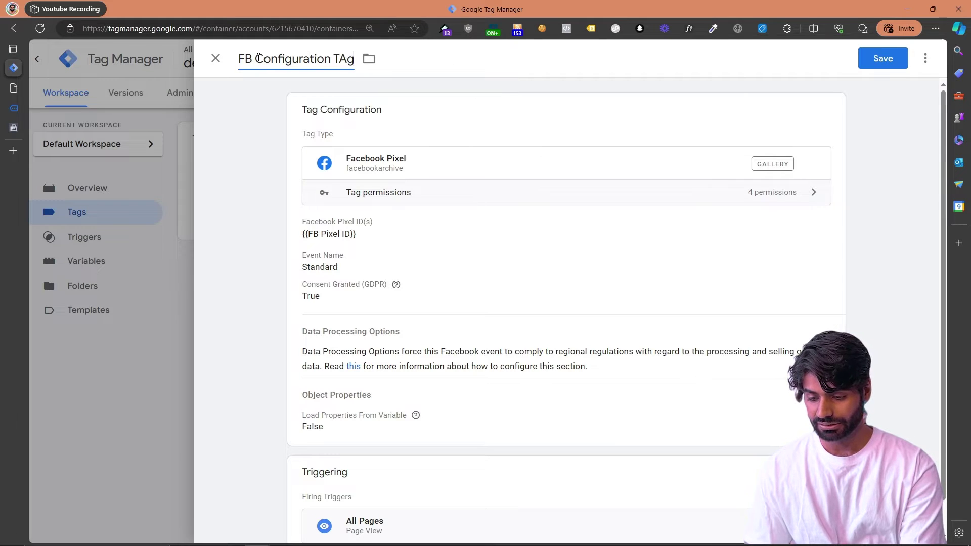
pyautogui.press('BackSpace')
pyautogui.press('BackSpace')
pyautogui.write('ag')
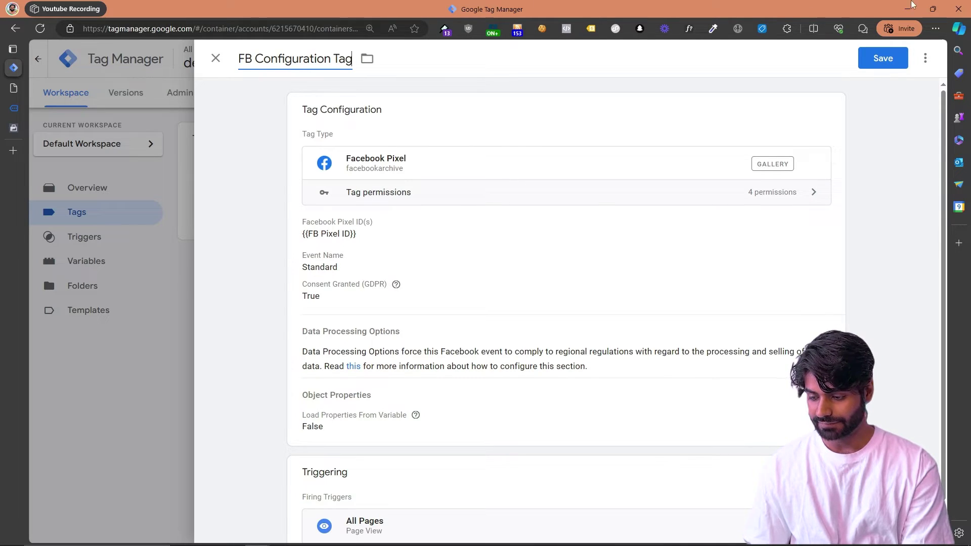
pyautogui.click(892, 67)
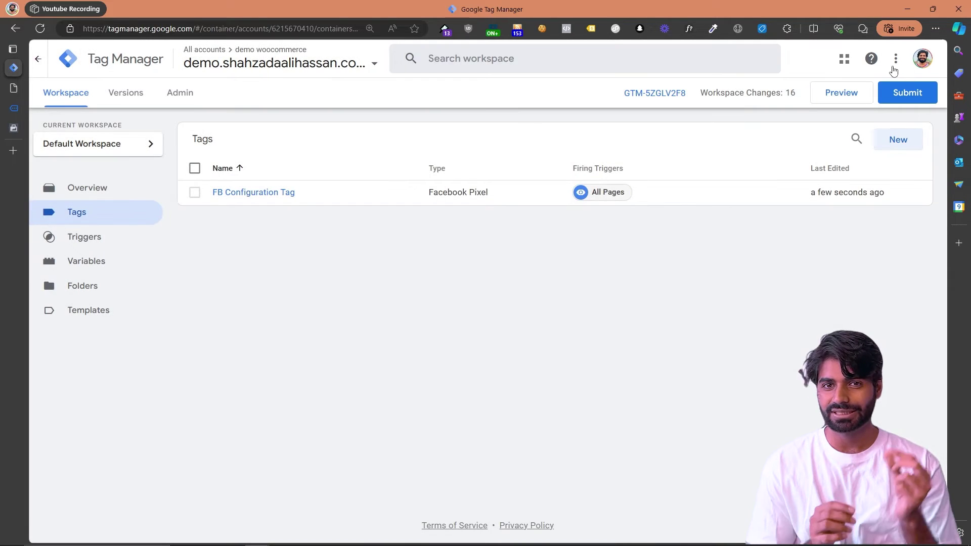
# Step: Preview the container in Tag Assistant and connect it to the demo site's /shop/ page
pyautogui.click(858, 101)
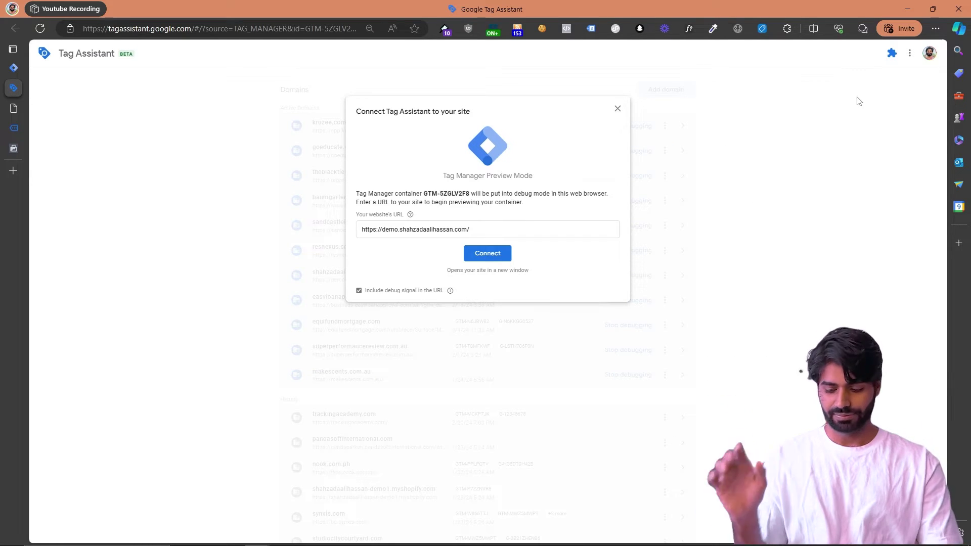
pyautogui.hotkey('ctrl', '0')
pyautogui.click(593, 272)
pyautogui.write('shop')
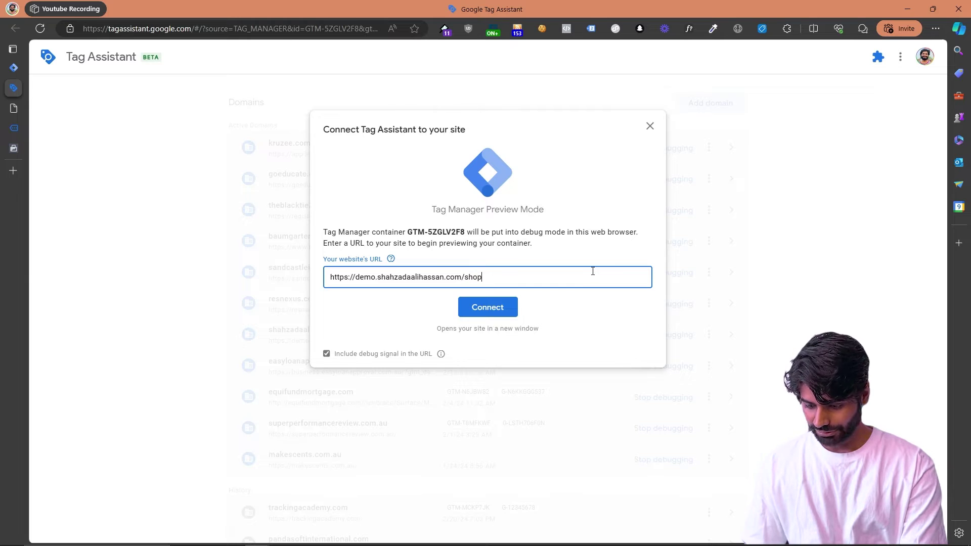
pyautogui.write('/')
pyautogui.press('Return')
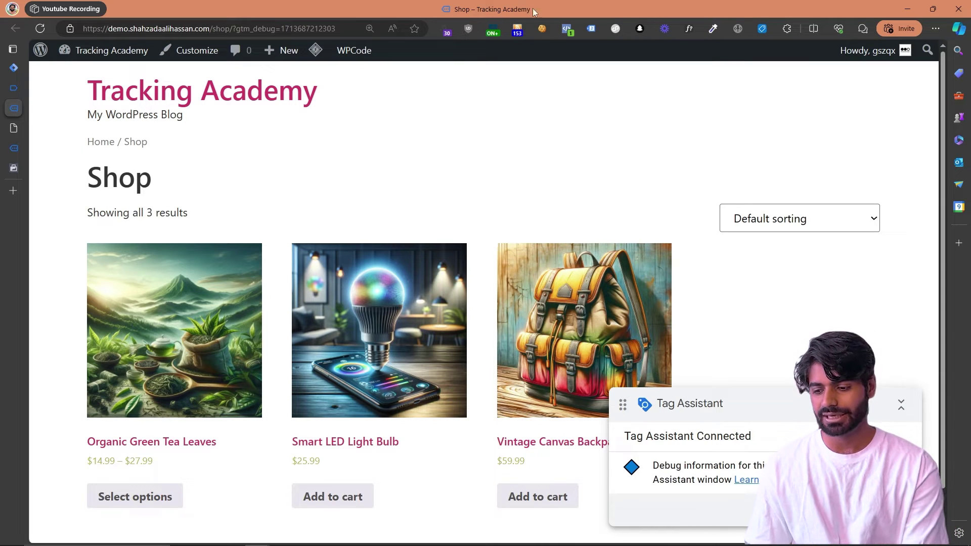
# Step: Examine the PageView event in Meta Pixel Helper and the FB Configuration Tag's full details under Container Loaded in Tag Assistant
pyautogui.click(568, 29)
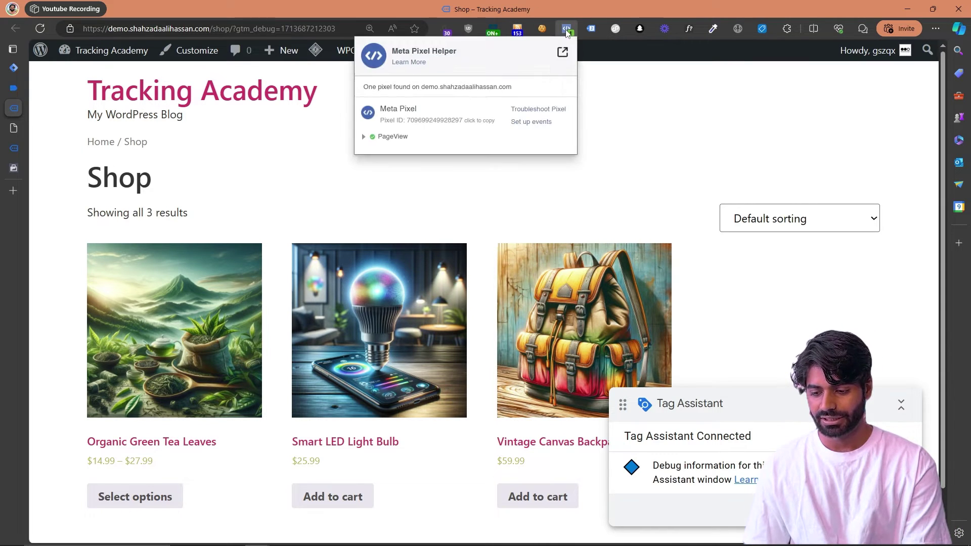
pyautogui.click(399, 140)
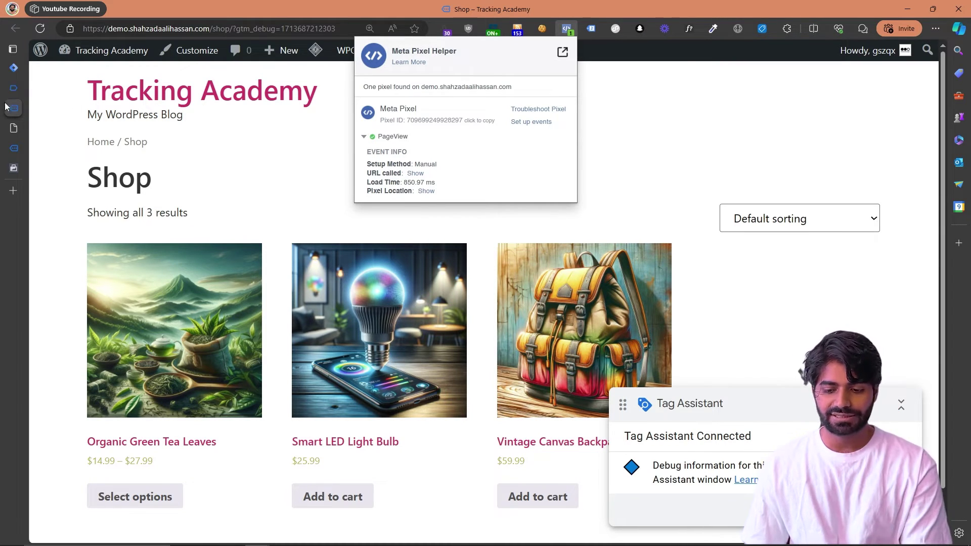
pyautogui.click(14, 88)
pyautogui.click(489, 253)
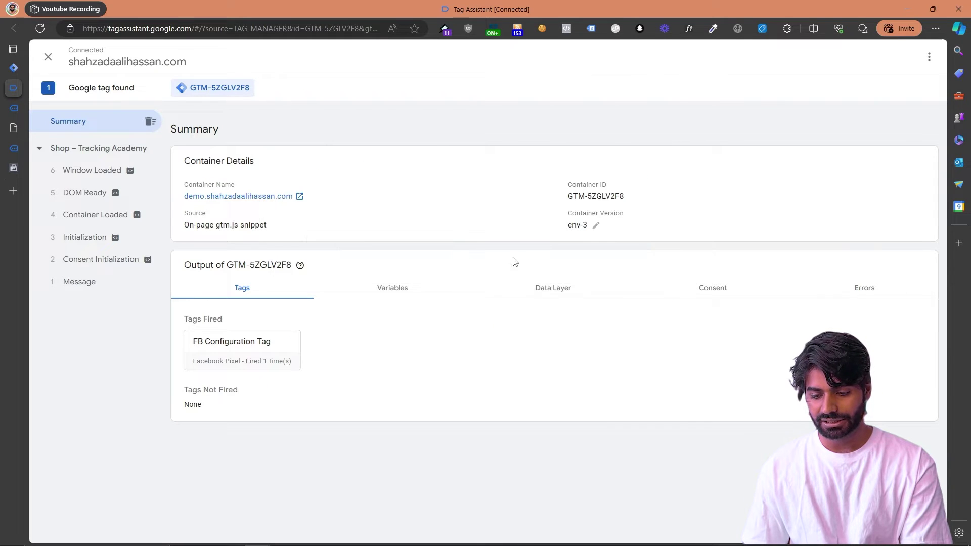
pyautogui.click(131, 220)
pyautogui.click(244, 323)
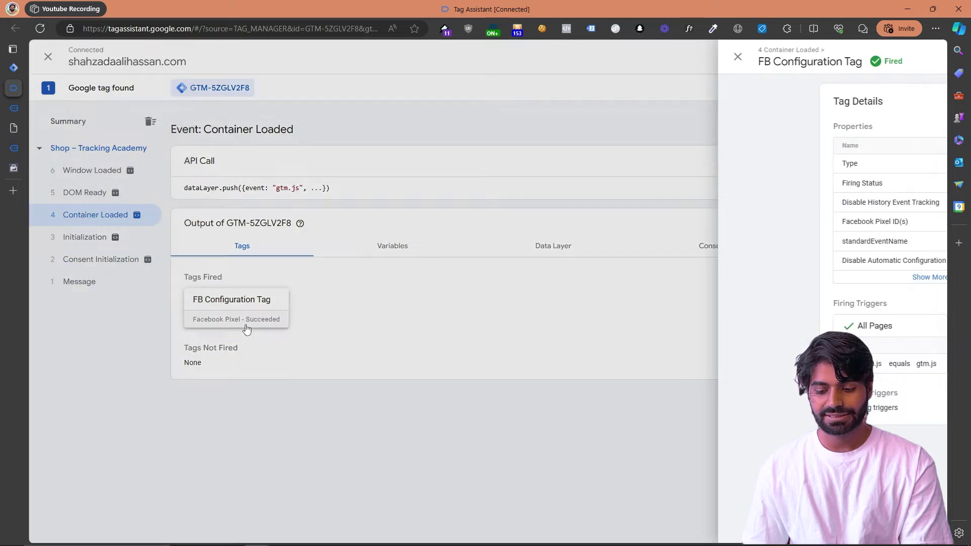
pyautogui.click(464, 279)
pyautogui.scroll(-1, 501, 349)
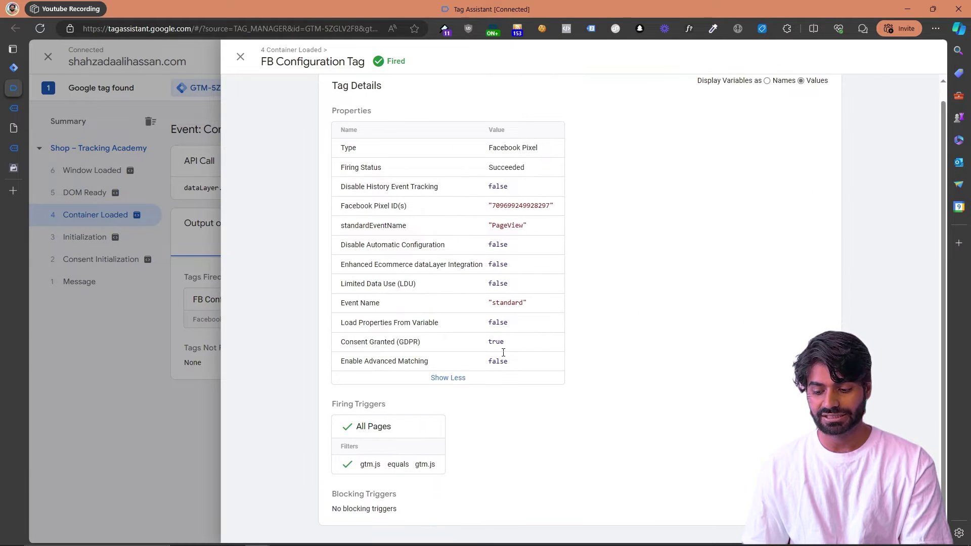
# Step: Switch back to Google Tag Manager, pause the FB Configuration Tag and clear the selection
pyautogui.click(13, 68)
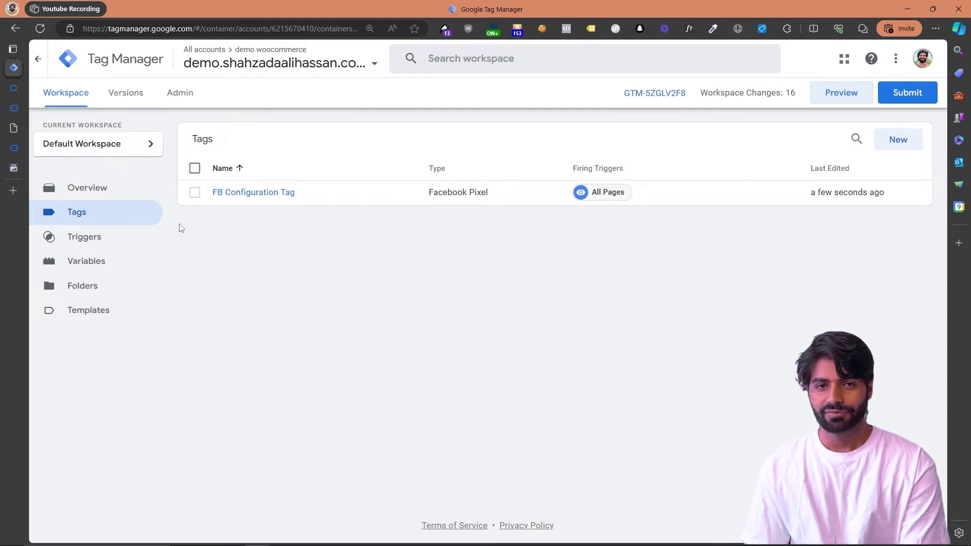
pyautogui.click(194, 168)
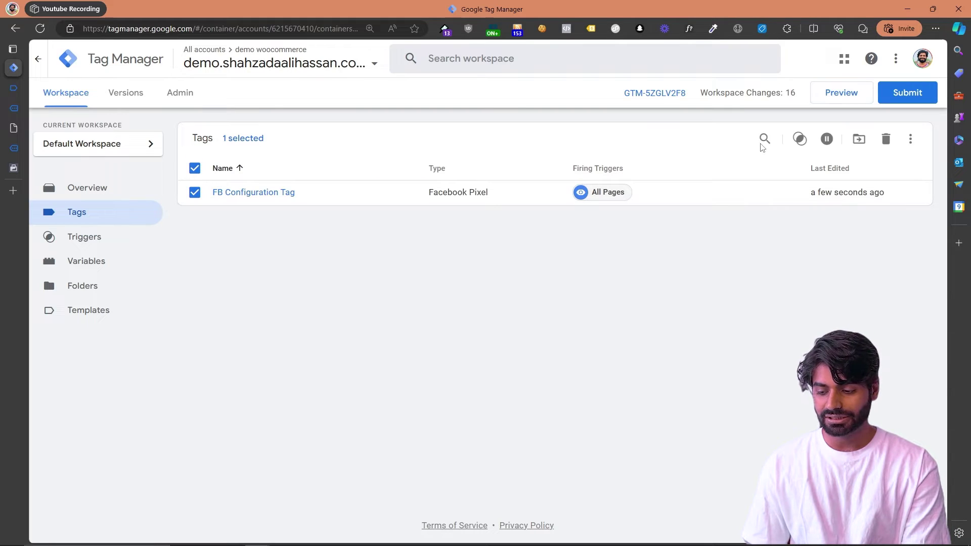
pyautogui.click(822, 143)
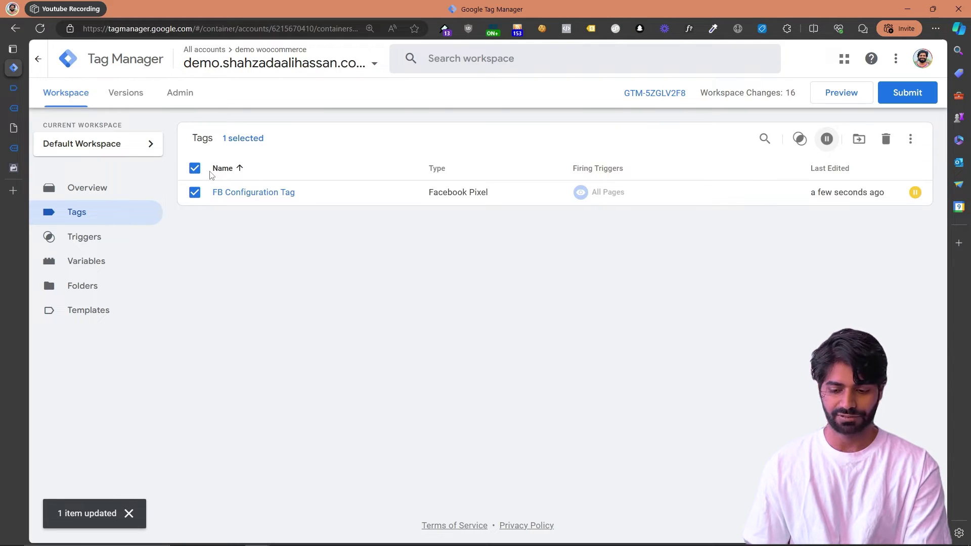
pyautogui.click(196, 169)
# Step: Start a new tag with the All Pages trigger and Custom HTML as its type
pyautogui.click(900, 141)
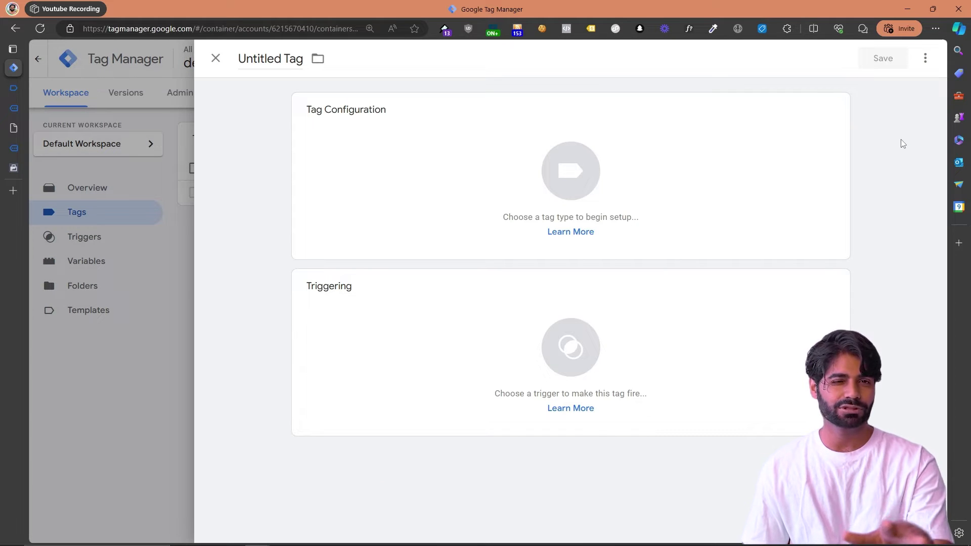
pyautogui.click(711, 373)
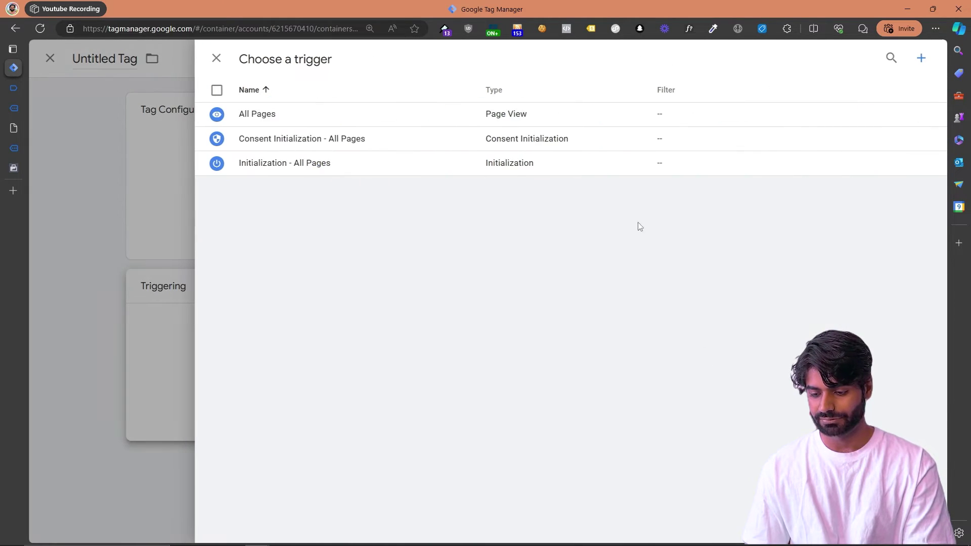
pyautogui.click(520, 119)
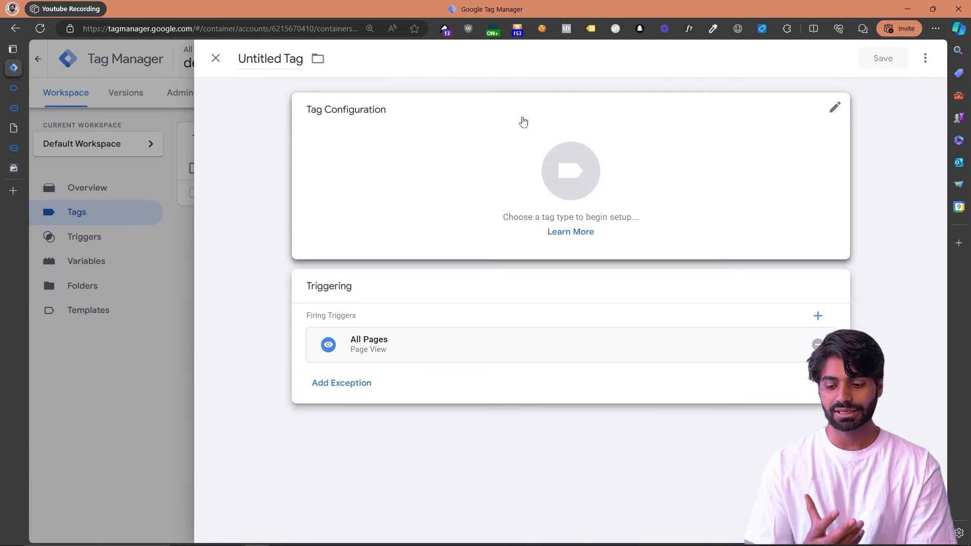
pyautogui.click(453, 161)
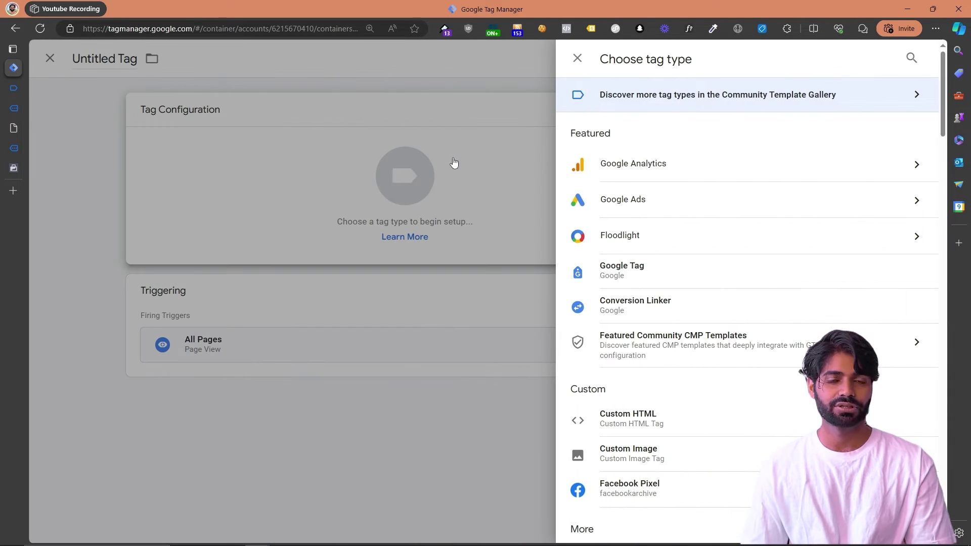
pyautogui.scroll(-1, 744, 429)
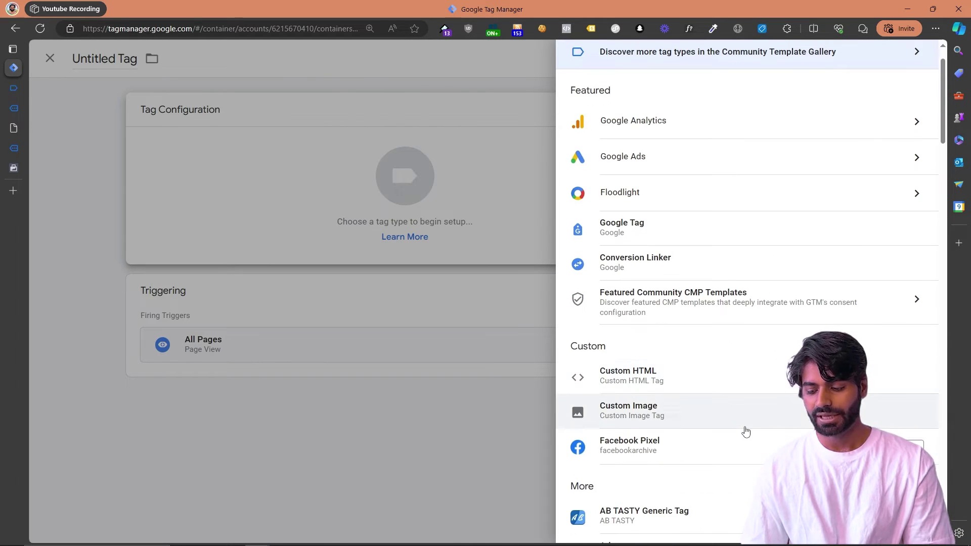
pyautogui.click(693, 385)
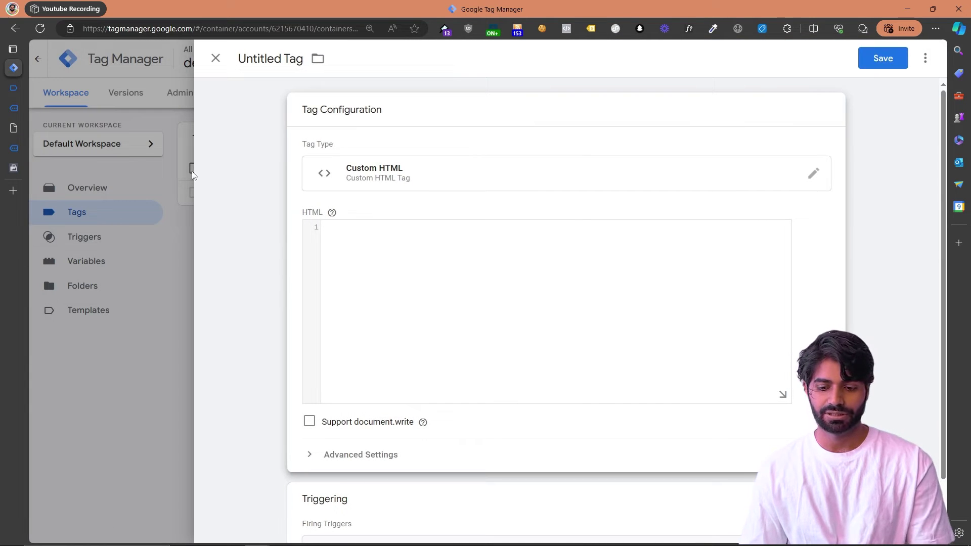
# Step: Switch to Meta Events Manager and start adding a Meta Pixel integration to the Demo TrackingAcademy dataset
pyautogui.moveTo(10, 147)
pyautogui.click(12, 170)
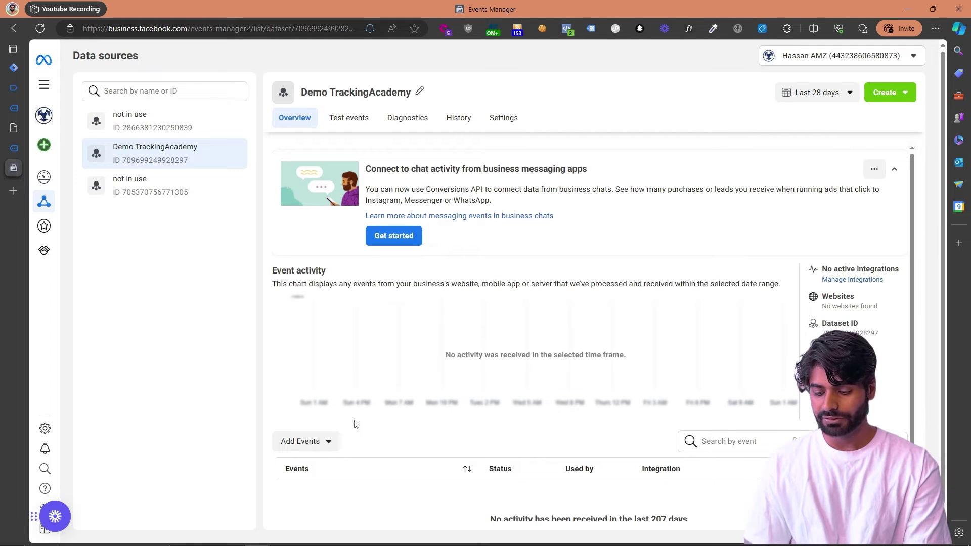
pyautogui.click(328, 443)
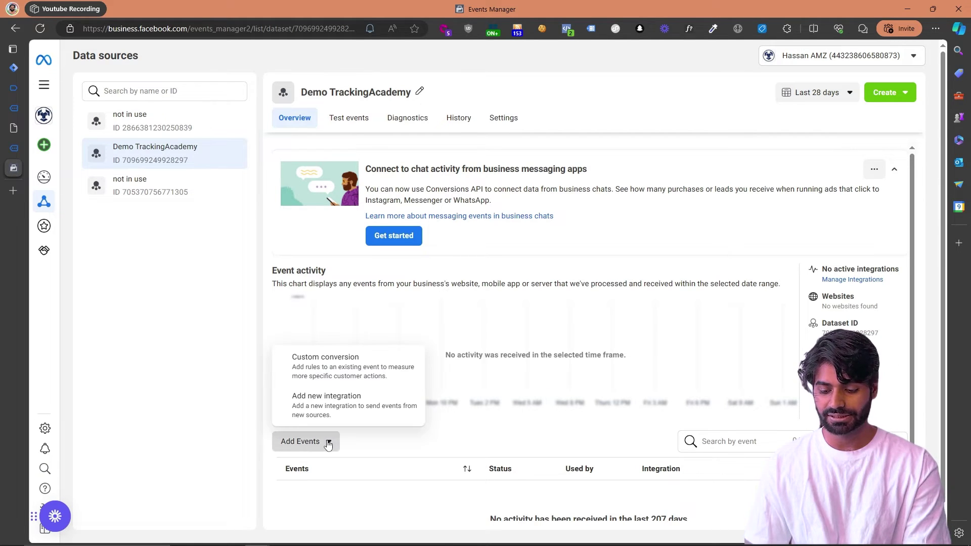
pyautogui.click(350, 397)
pyautogui.moveTo(383, 241)
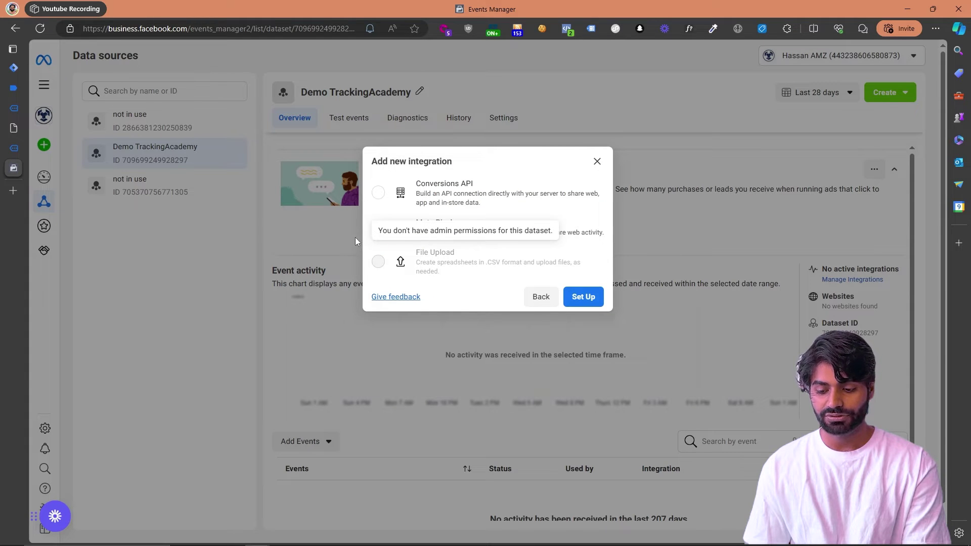
pyautogui.click(575, 234)
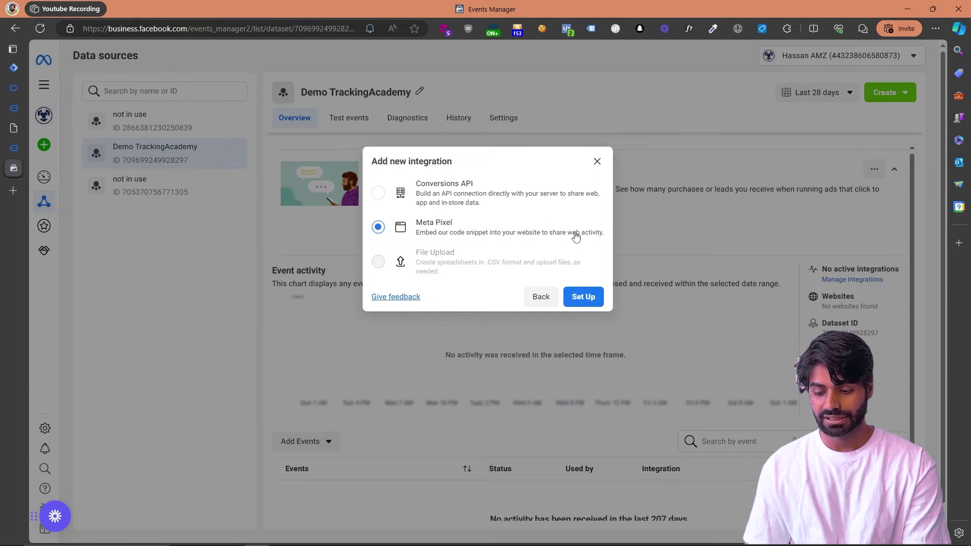
pyautogui.click(584, 297)
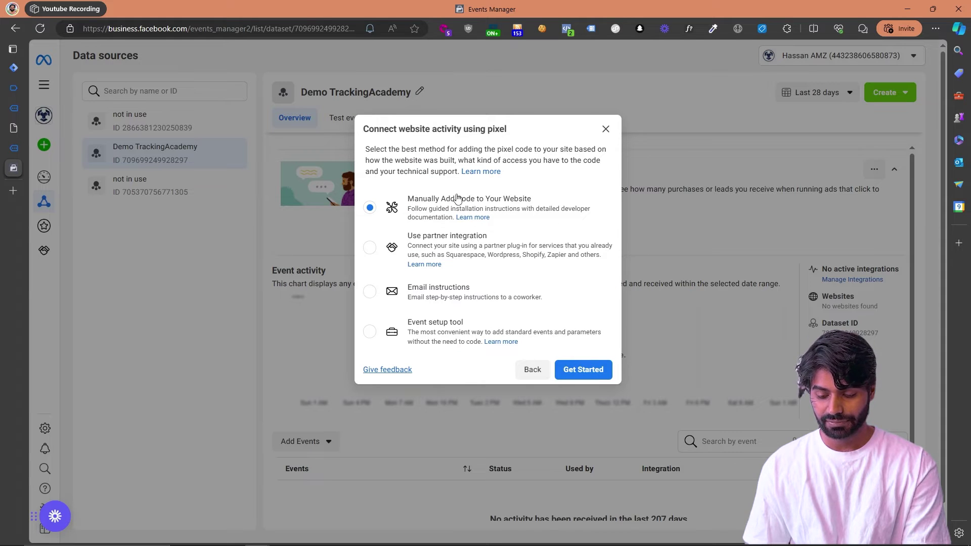
# Step: Choose to manually add the pixel code to the website and copy the Meta Pixel base code
pyautogui.hotkey('ctrl', '+')
pyautogui.hotkey('ctrl', '+')
pyautogui.click(610, 422)
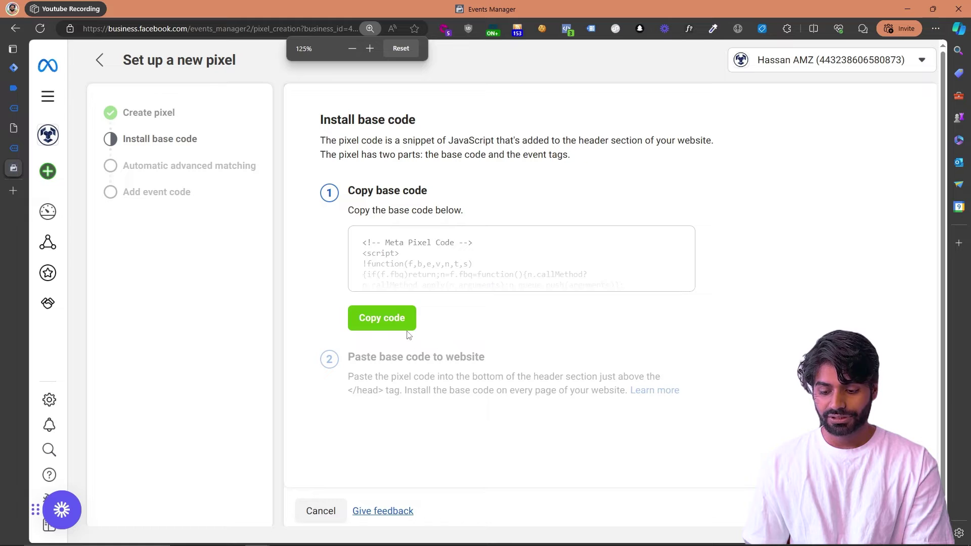
pyautogui.click(399, 320)
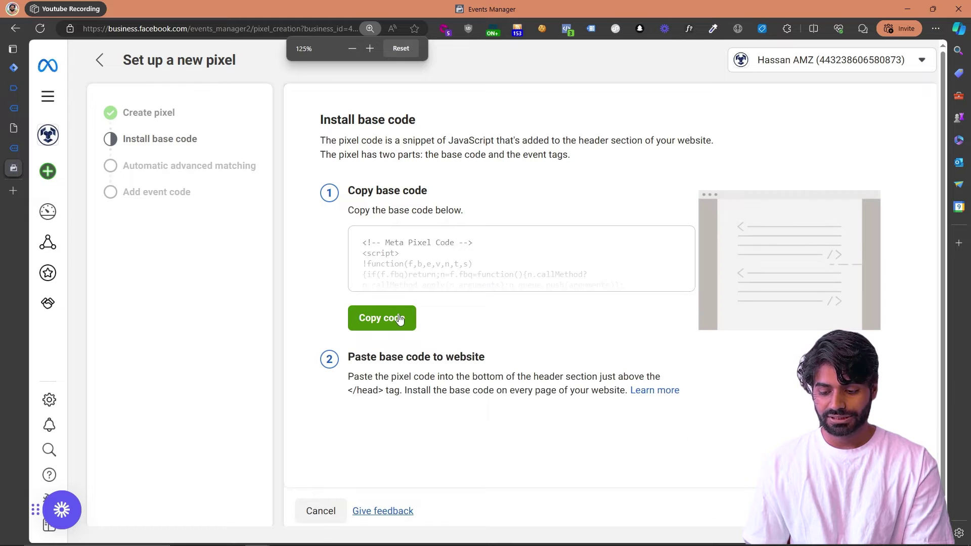
# Step: Switch back to Google Tag Manager and paste the copied Meta Pixel base code into the new tag's HTML field
pyautogui.click(152, 167)
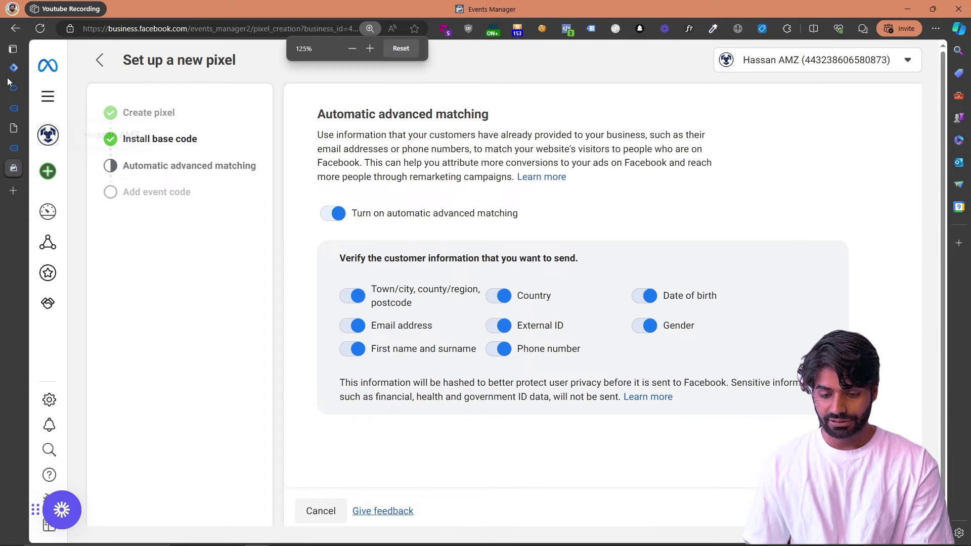
pyautogui.click(51, 68)
pyautogui.hotkey('ctrl', 'v')
pyautogui.hotkey('ctrl', 'a')
pyautogui.hotkey('ctrl', 'shift', 'f')
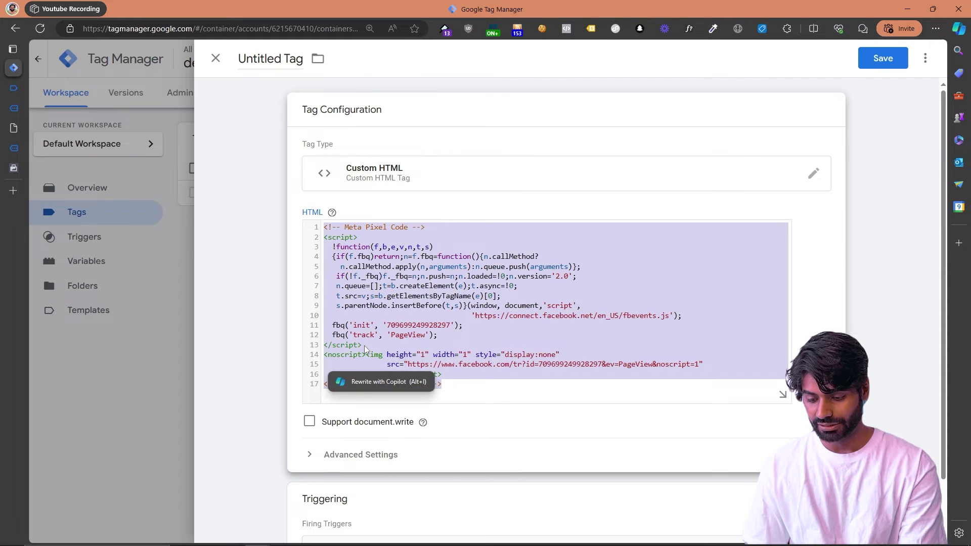
pyautogui.click(365, 346)
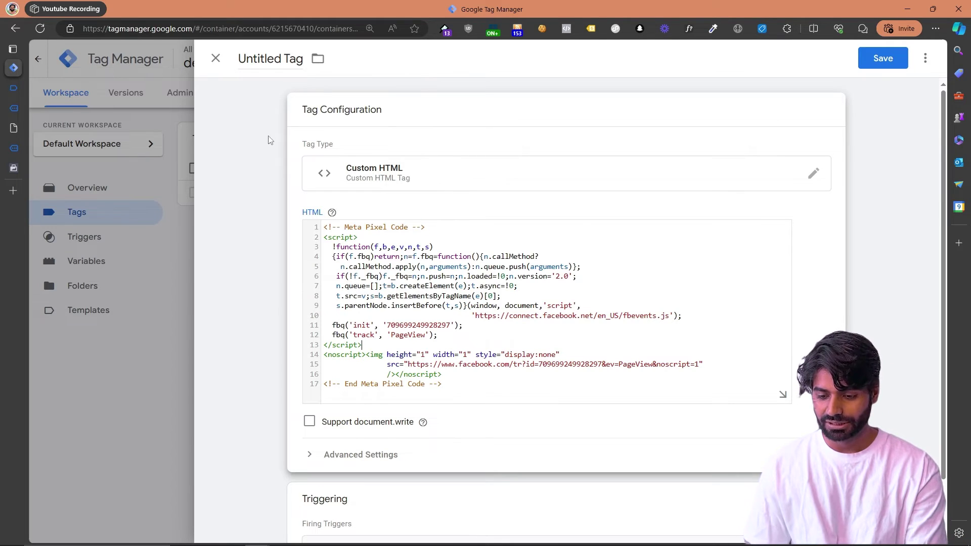
# Step: Name the tag "cHTML FB Configuration Tag" and save it
pyautogui.click(251, 55)
pyautogui.write('cHT')
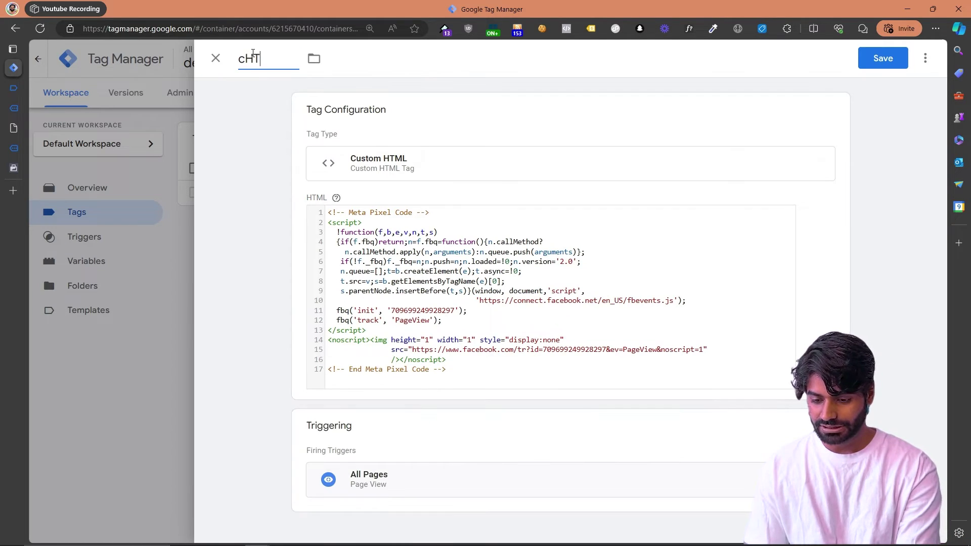
pyautogui.write('ML FB Configuration Tag')
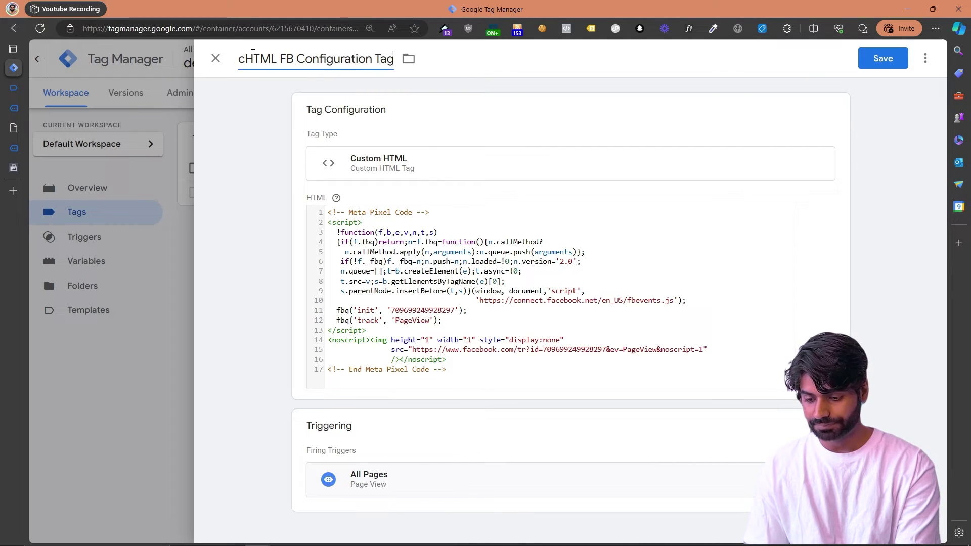
pyautogui.click(905, 58)
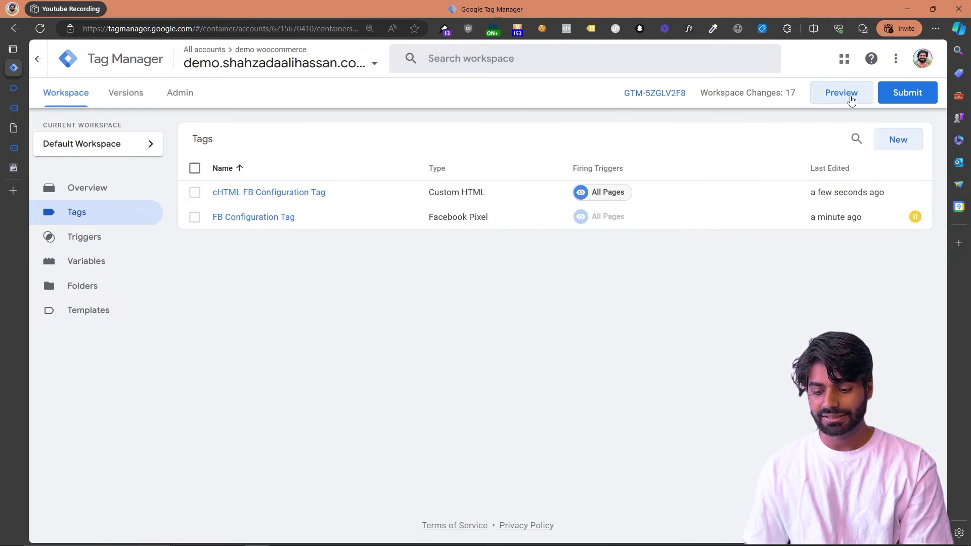
# Step: Preview the container on the Shop page and inspect the PageView event details in Meta Pixel Helper
pyautogui.click(851, 99)
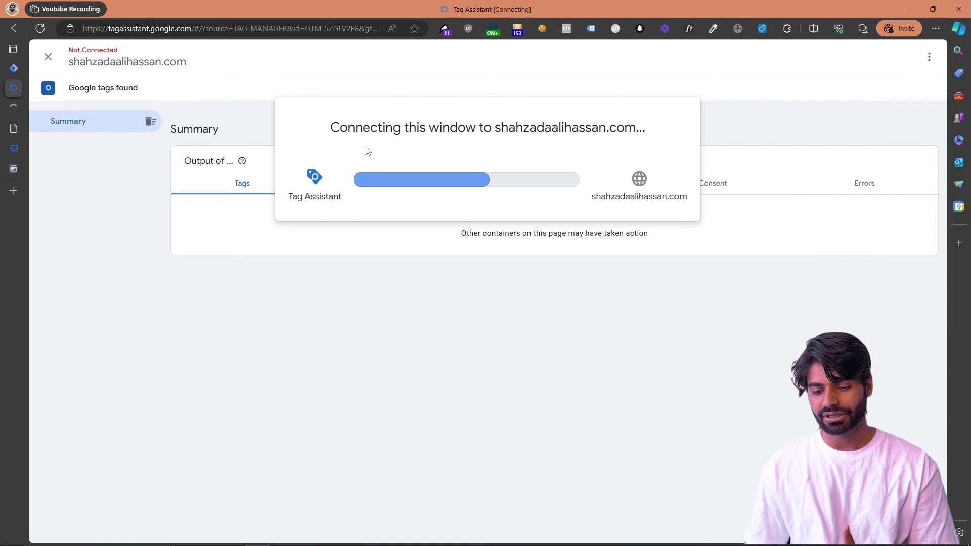
pyautogui.click(14, 107)
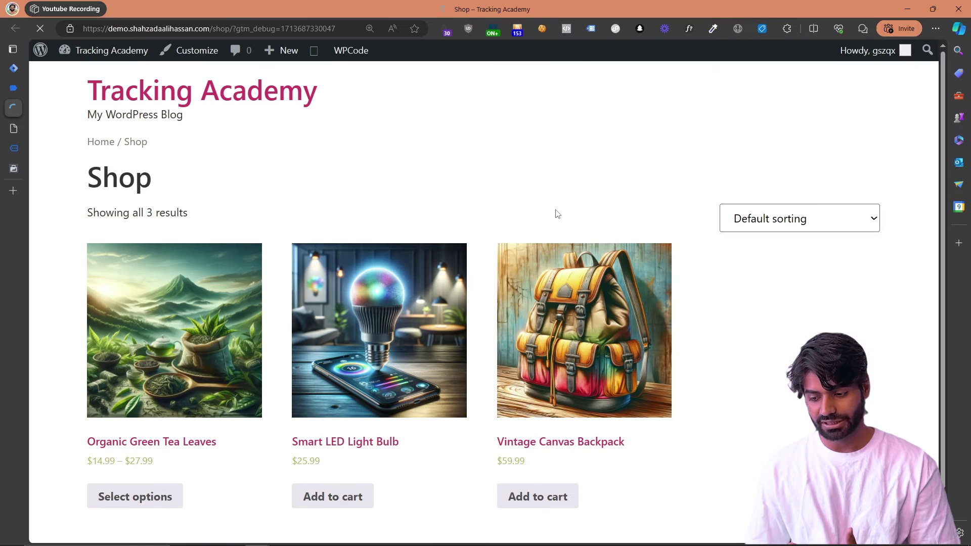
pyautogui.click(594, 32)
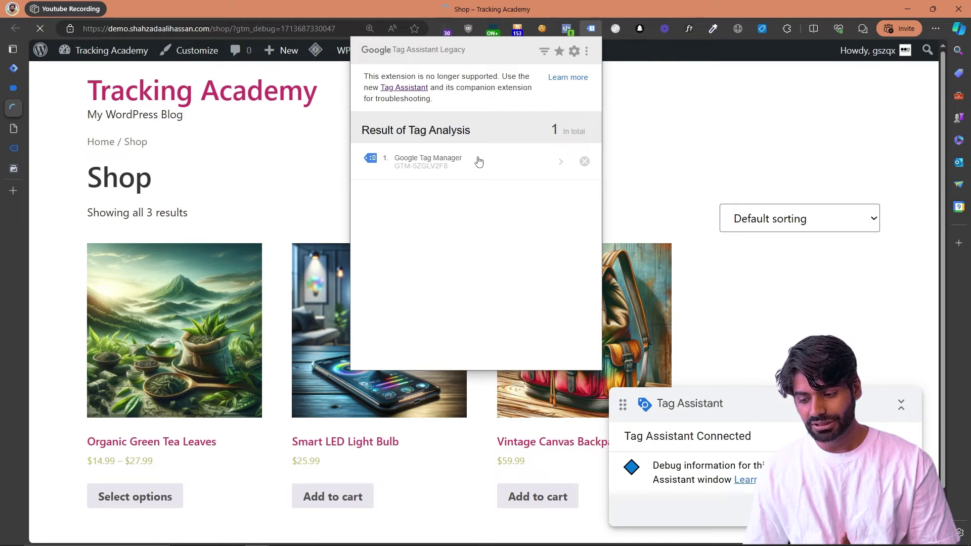
pyautogui.click(567, 28)
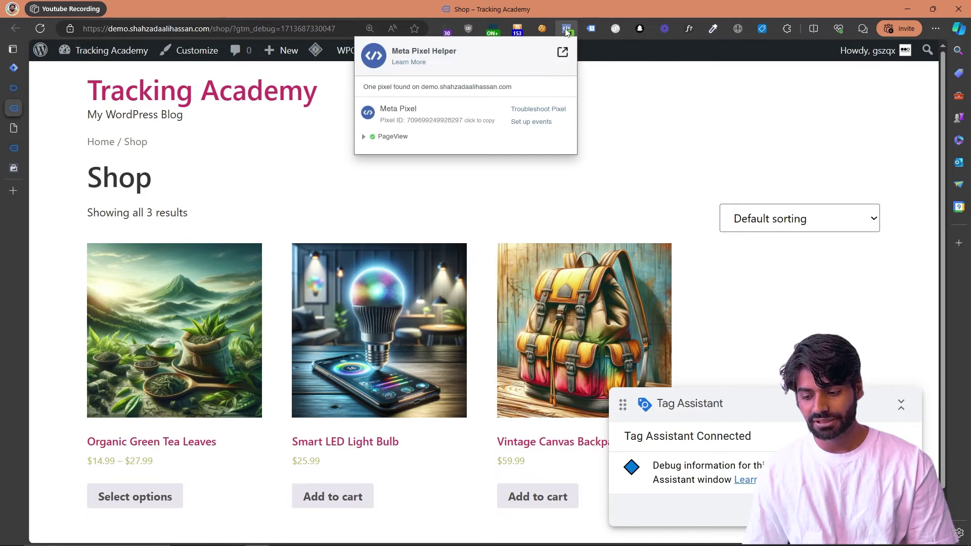
pyautogui.click(397, 137)
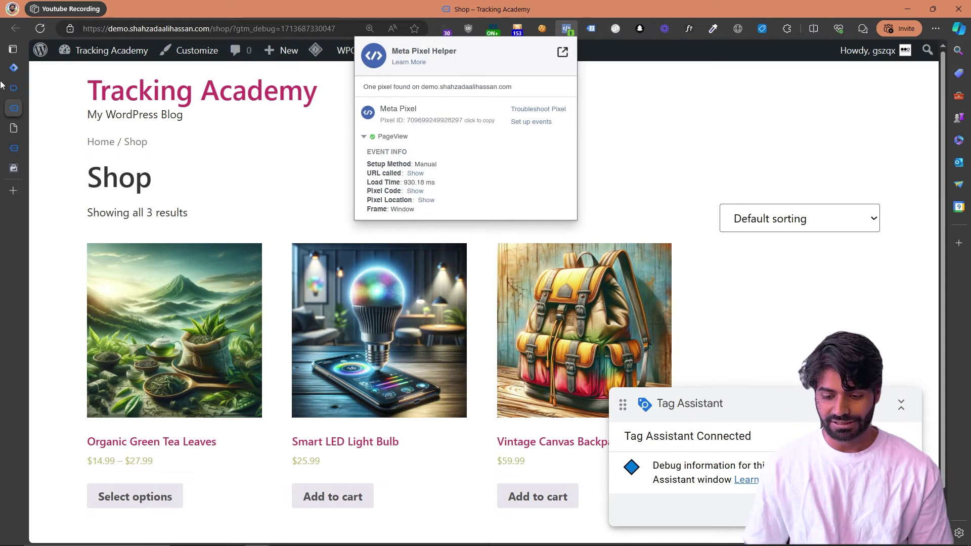
# Step: Examine in Tag Assistant which tags fired on the Container Loaded event of the Shop page
pyautogui.click(10, 94)
pyautogui.click(96, 216)
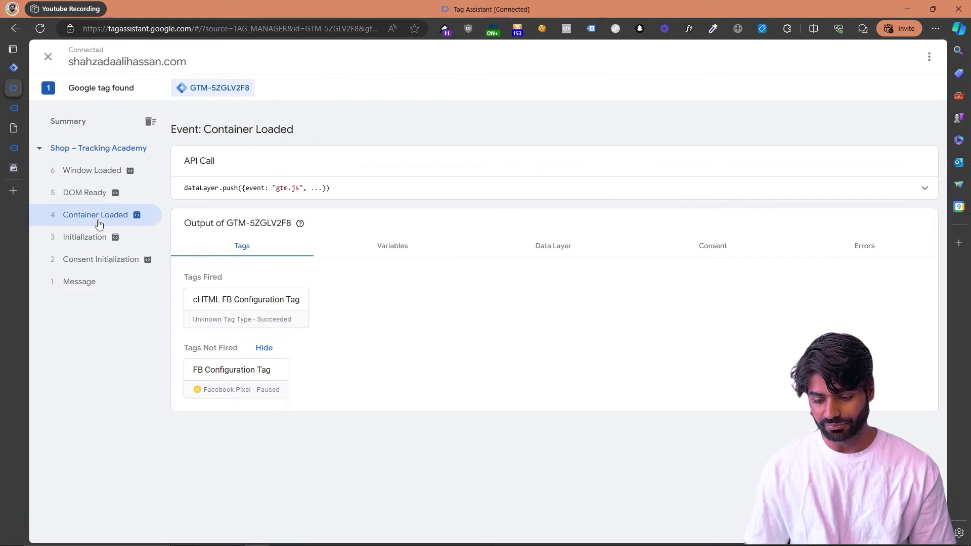
pyautogui.click(273, 311)
pyautogui.click(181, 372)
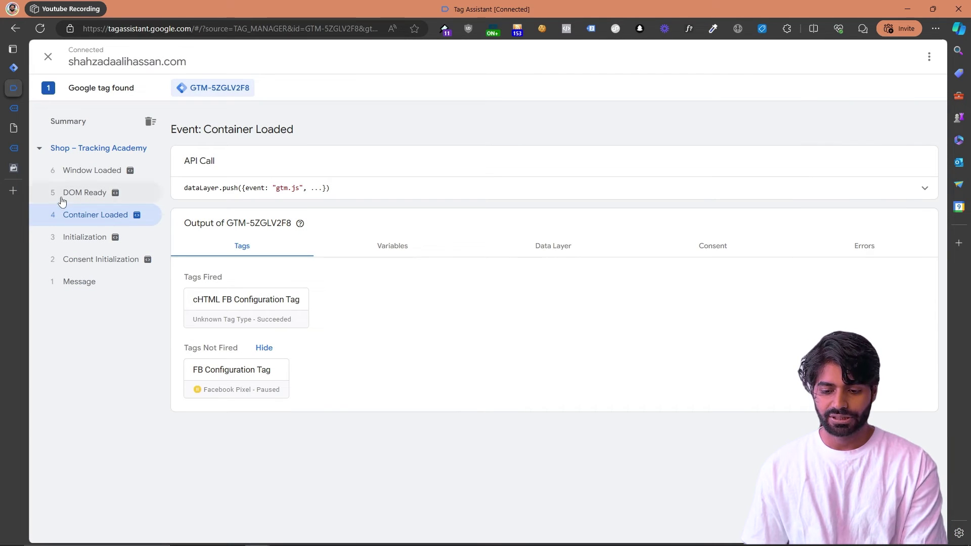
# Step: Return to Google Tag Manager, delete the cHTML FB Configuration Tag and unpause the FB Configuration Tag
pyautogui.click(13, 67)
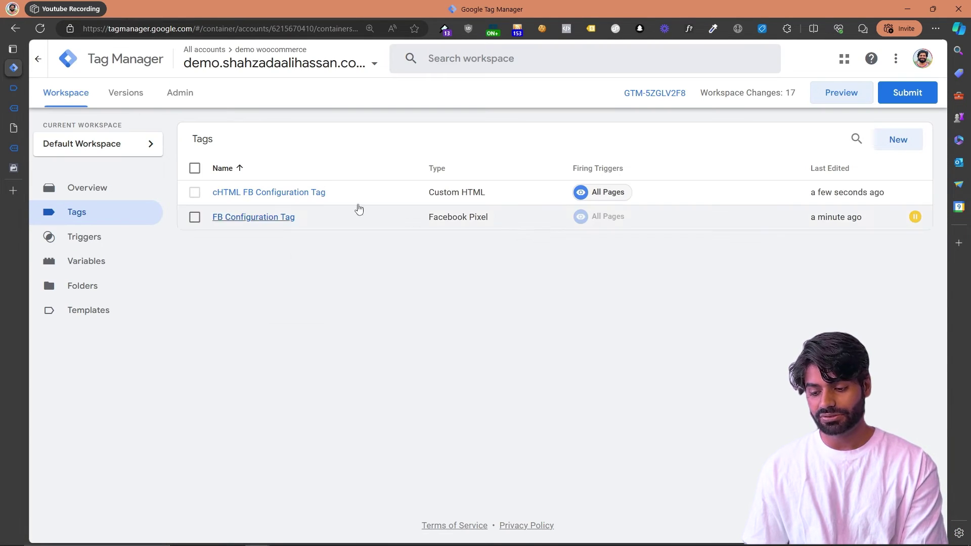
pyautogui.click(195, 192)
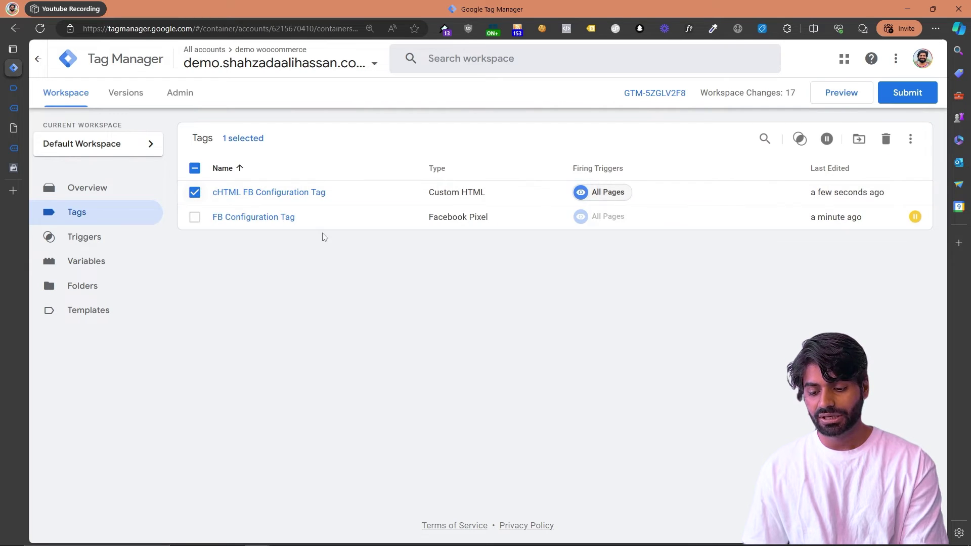
pyautogui.click(885, 139)
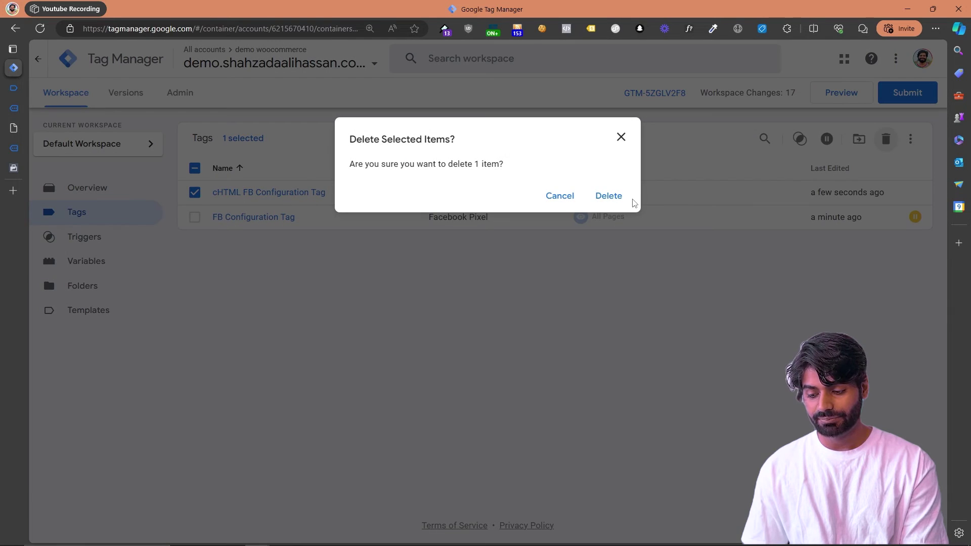
pyautogui.click(609, 200)
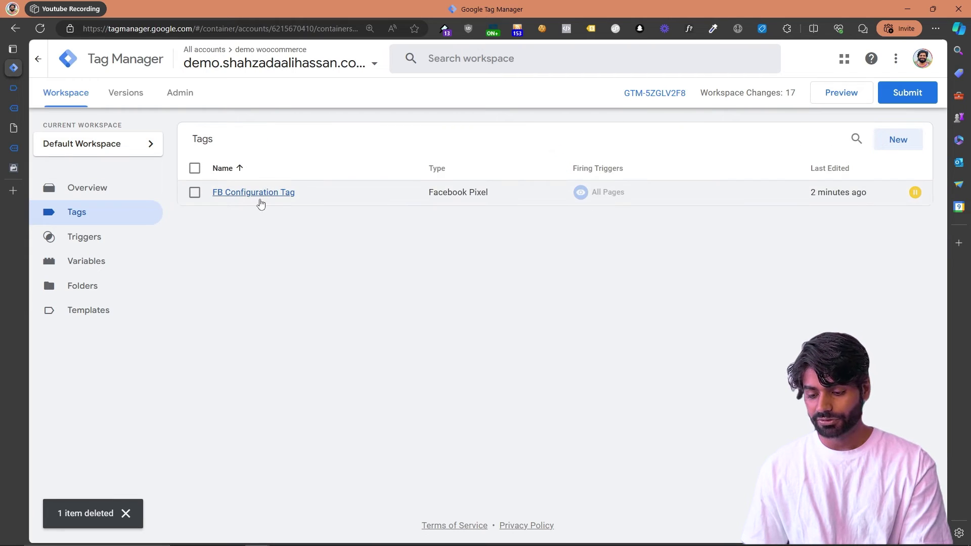
pyautogui.click(195, 167)
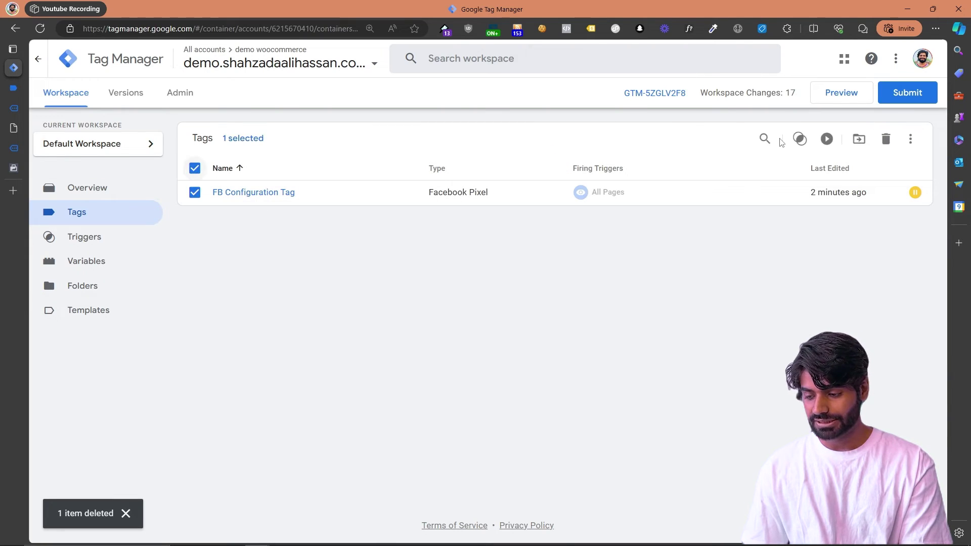
pyautogui.click(828, 140)
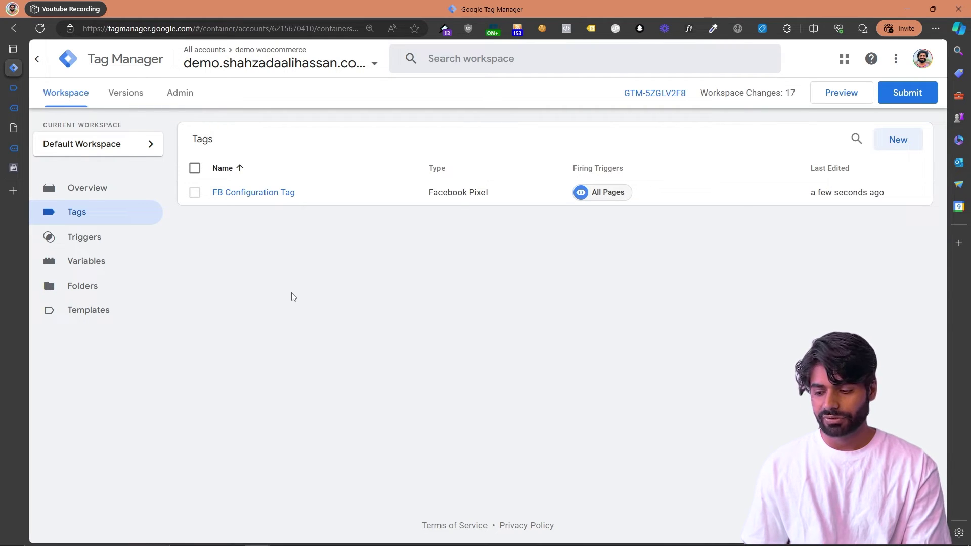
# Step: Publish the workspace changes to Live with the author's bracketed name and "Added FB Configuration Tag" as the version name, correcting the misspelled word
pyautogui.click(919, 100)
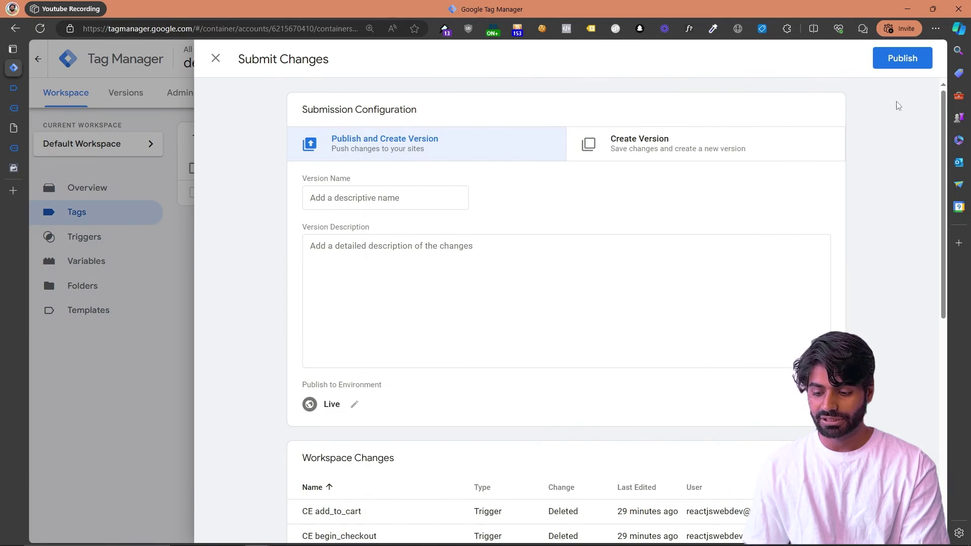
pyautogui.click(350, 207)
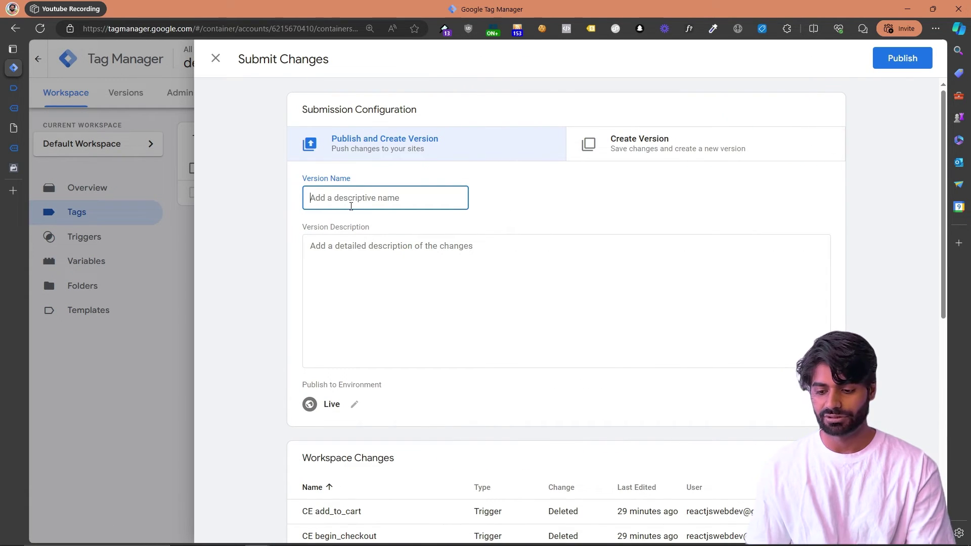
pyautogui.write('I')
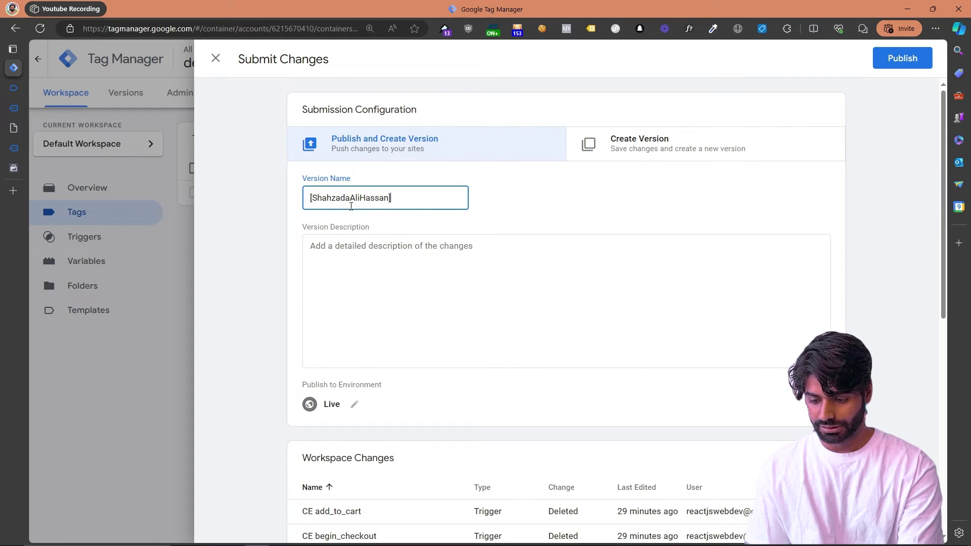
pyautogui.press('BackSpace')
pyautogui.write('Add')
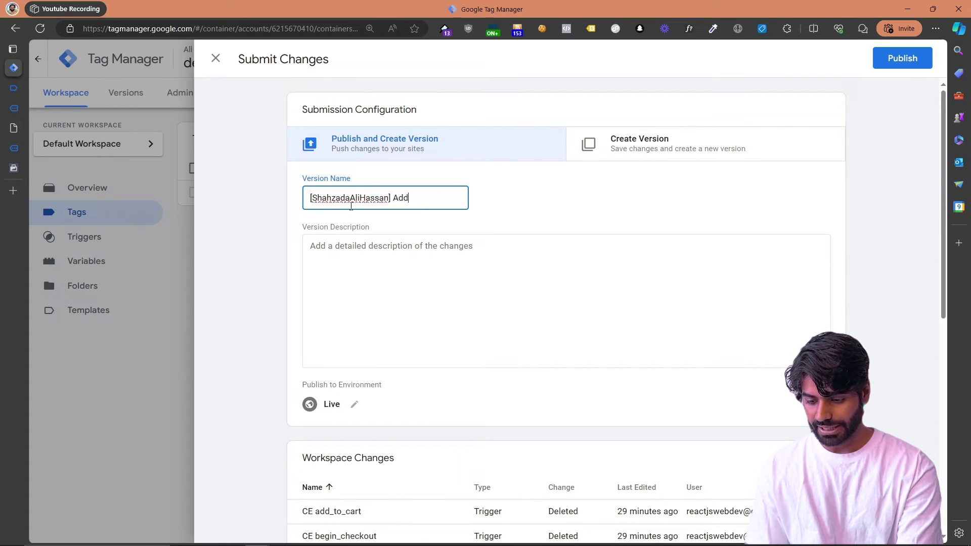
pyautogui.write('ed FB Configuraiton Tag')
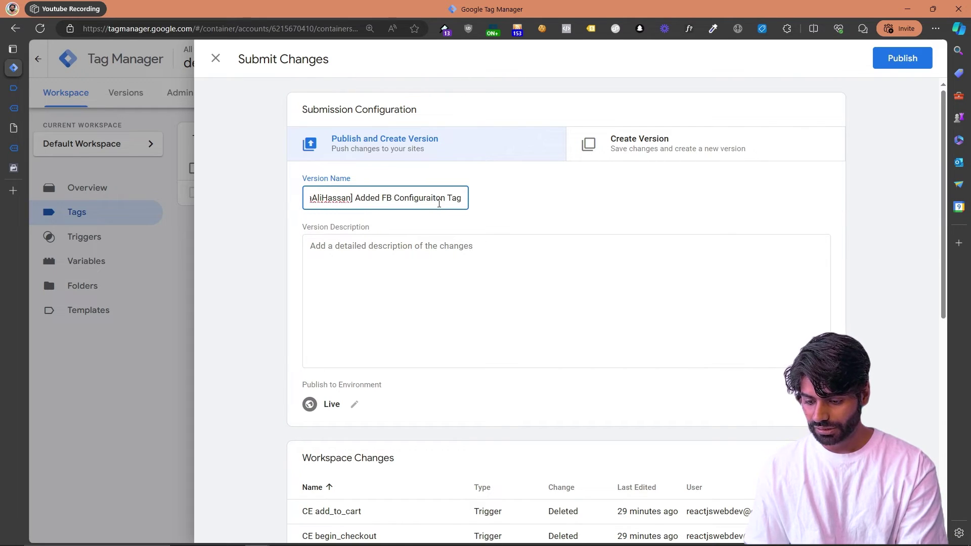
pyautogui.rightClick(438, 204)
pyautogui.click(475, 212)
pyautogui.click(908, 58)
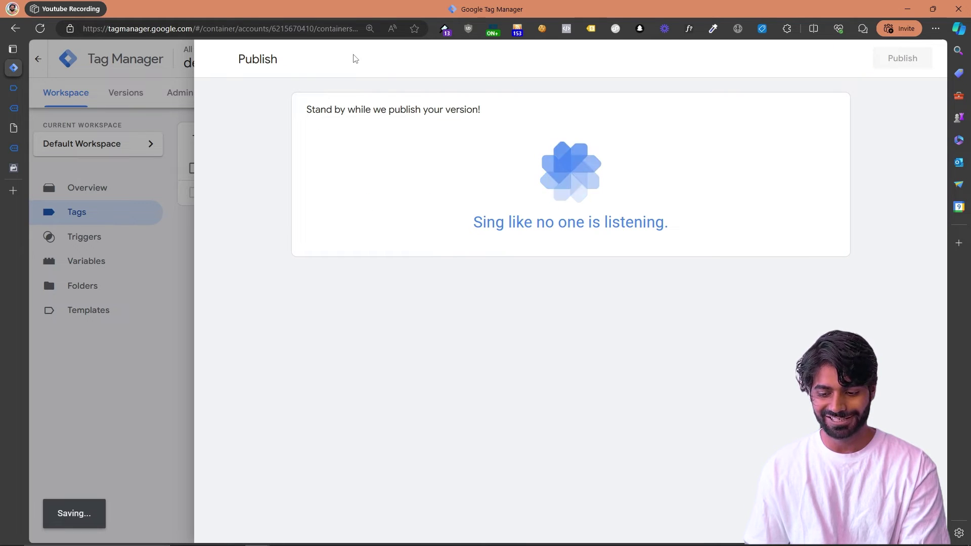
# Step: Switch to Meta Events Manager and leave the pixel creation workflow, returning to the data sources
pyautogui.click(15, 168)
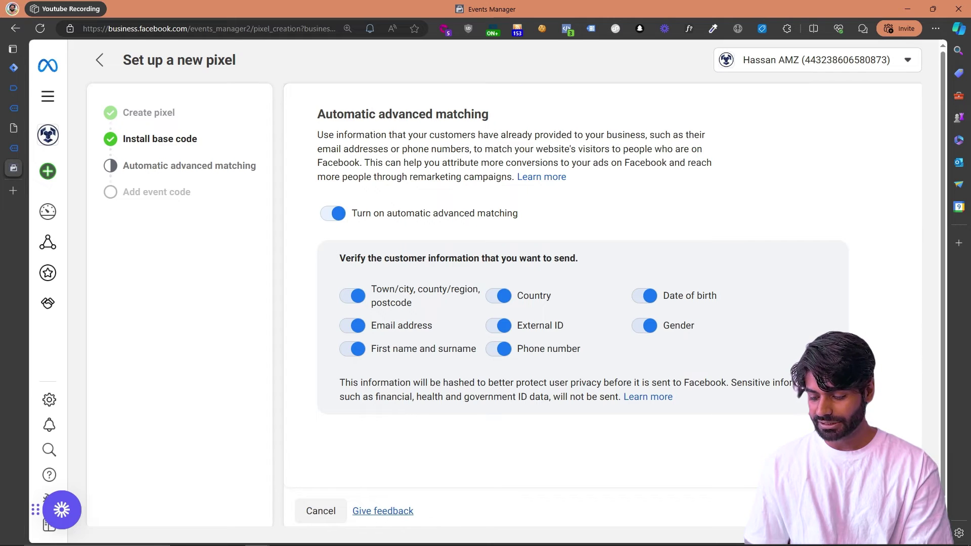
pyautogui.click(324, 514)
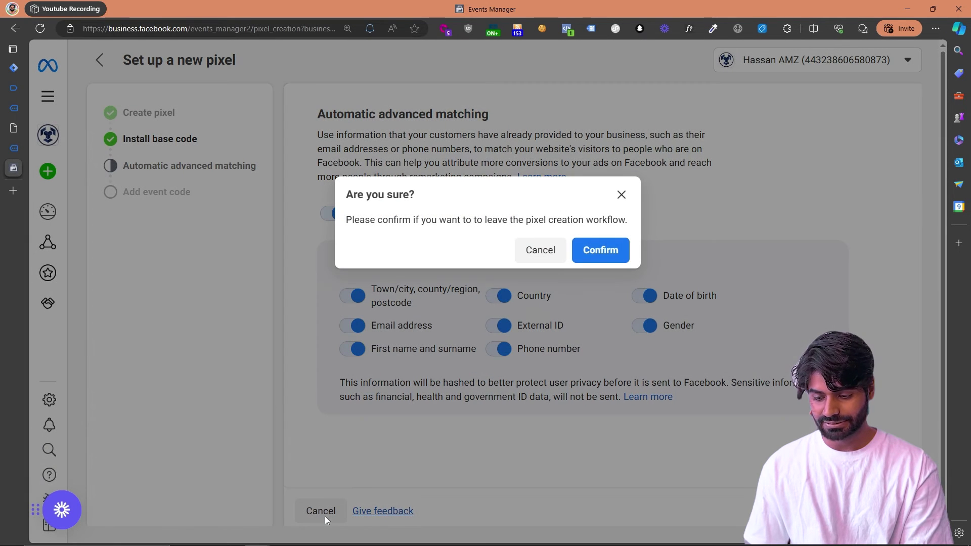
pyautogui.click(599, 252)
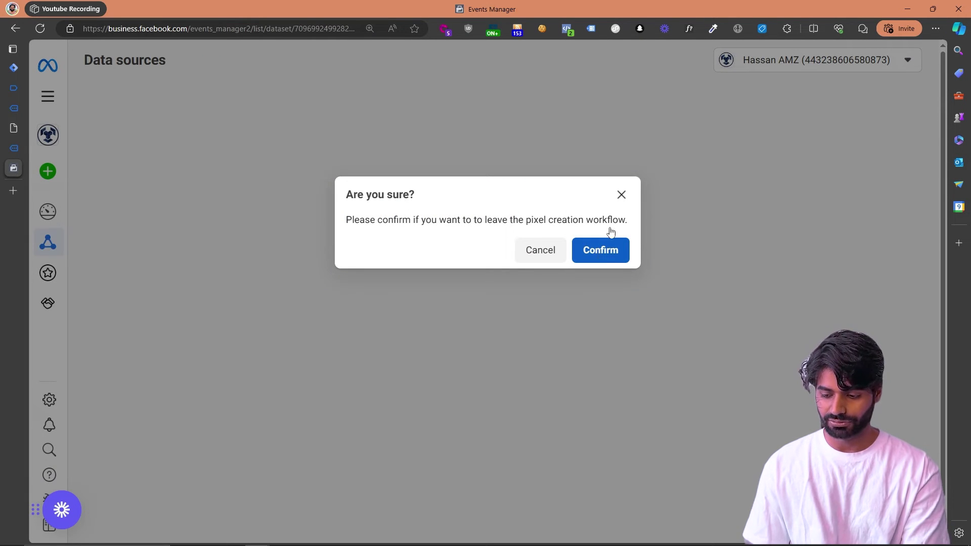
pyautogui.click(618, 193)
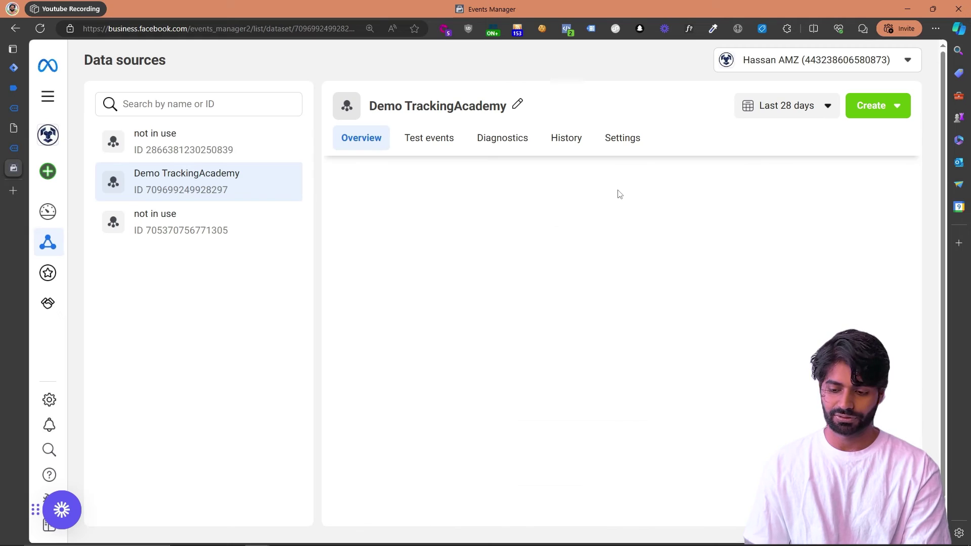
# Step: Open the Demo TrackingAcademy dataset's Test events and expand the section for confirming that the website's events are set up correctly
pyautogui.click(434, 143)
pyautogui.scroll(-1, 519, 259)
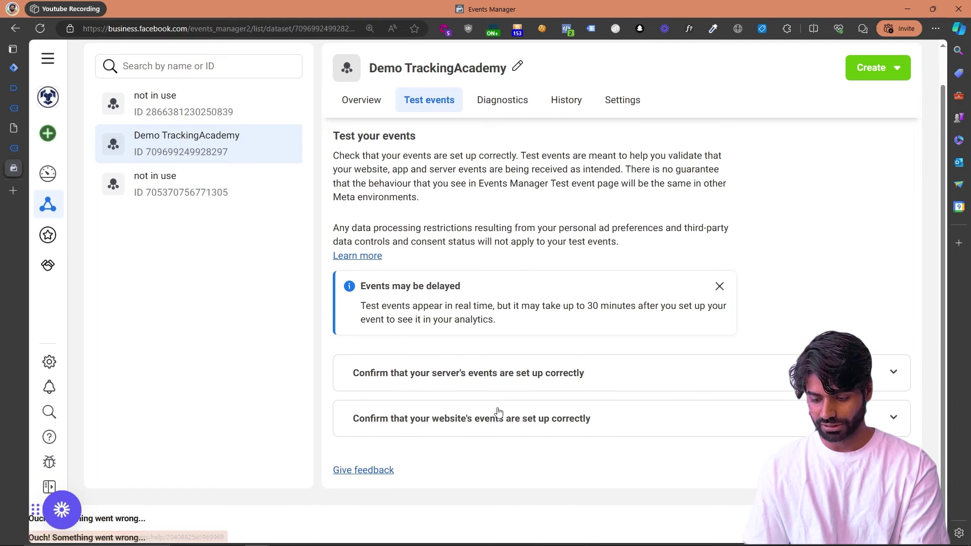
pyautogui.click(497, 416)
pyautogui.scroll(-2, 495, 412)
pyautogui.click(426, 441)
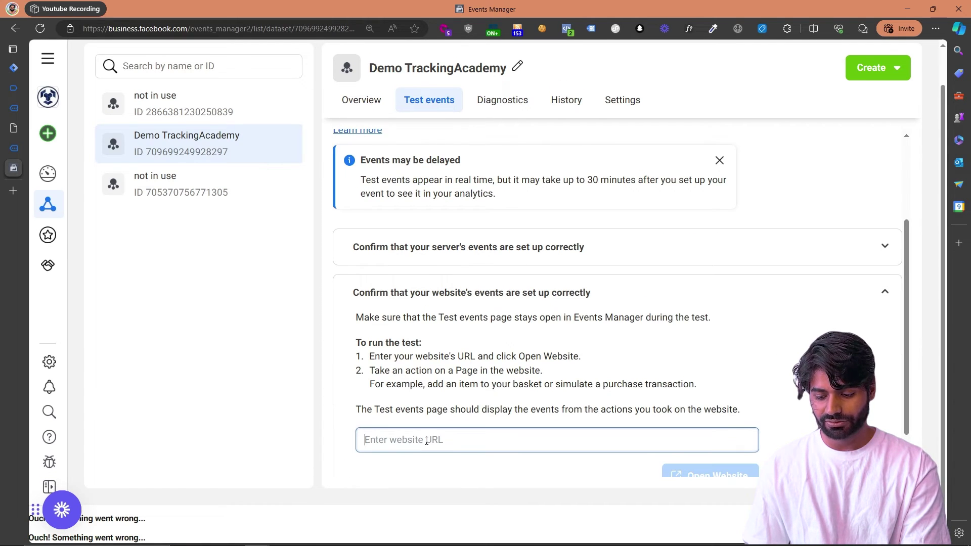
pyautogui.write('https://demo.trackin')
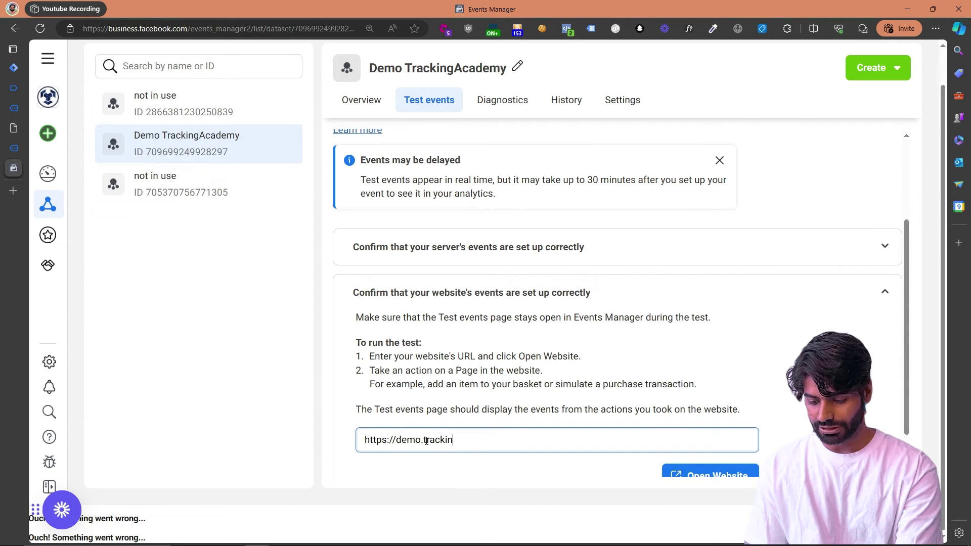
pyautogui.write('gacademy.com')
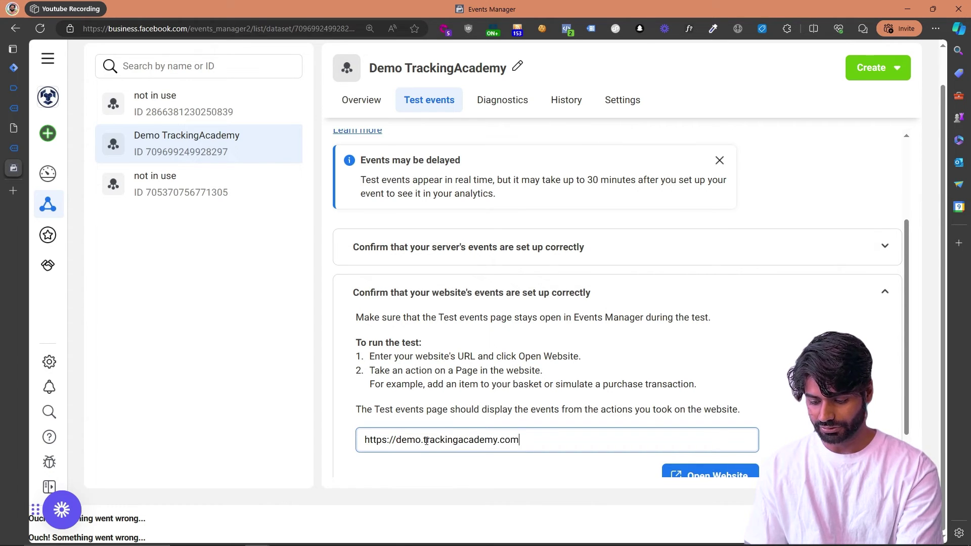
pyautogui.write('/shop/')
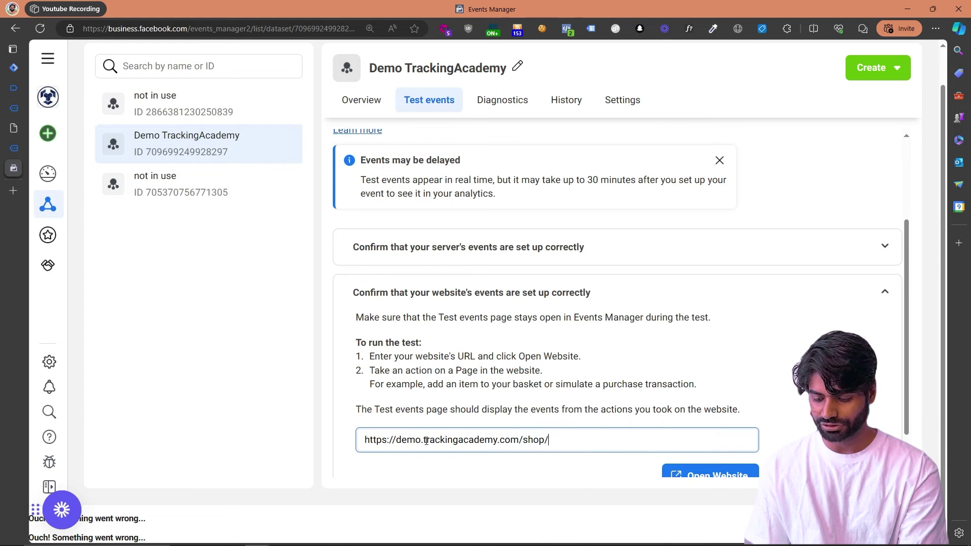
pyautogui.scroll(-1, 427, 442)
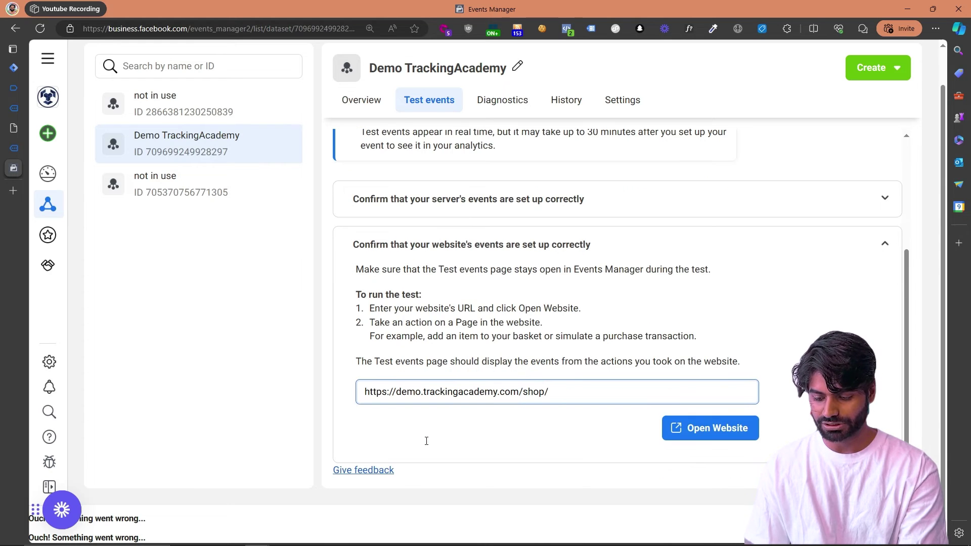
pyautogui.click(711, 435)
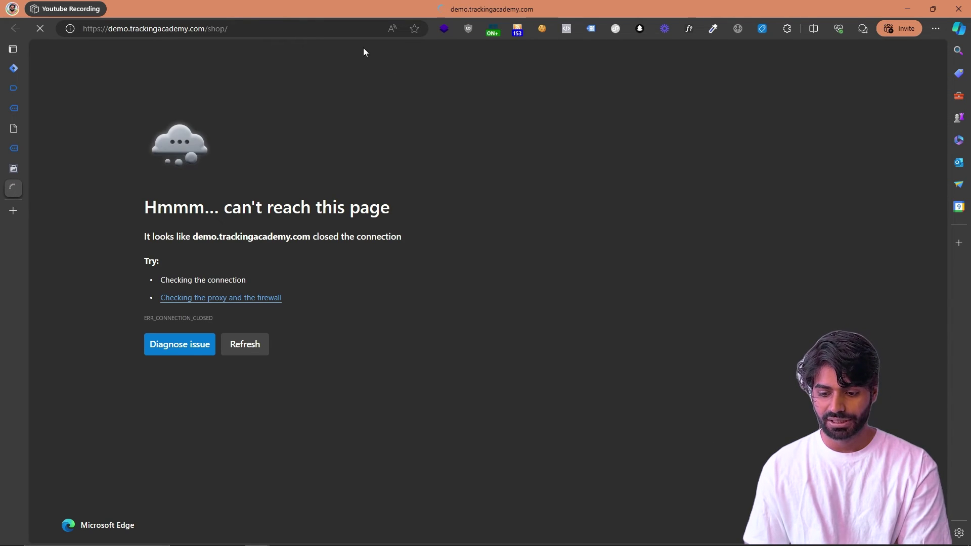
pyautogui.click(302, 26)
pyautogui.write('demo')
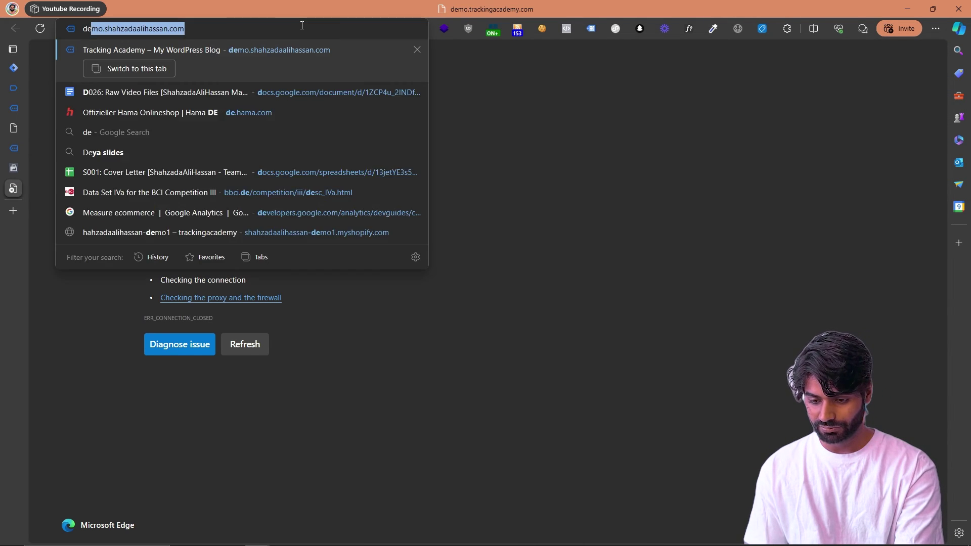
pyautogui.press('BackSpace')
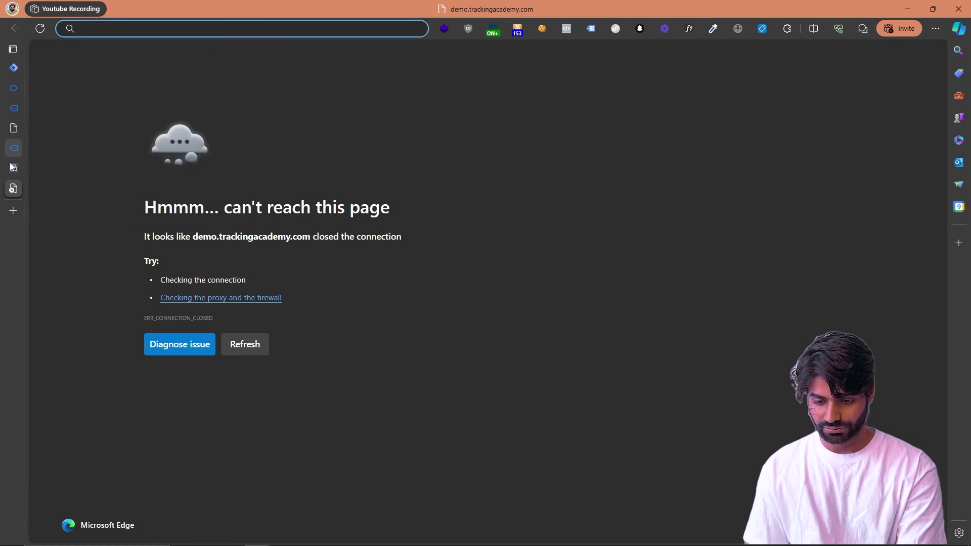
# Step: Return to the event test in Events Manager, replace the website URL with the demo WordPress site's home address and open the website
pyautogui.hotkey('ctrl', 'shift', 'Tab')
pyautogui.tripleClick(490, 398)
pyautogui.write('https://demo.shahzadaalihassan.com/')
pyautogui.click(704, 429)
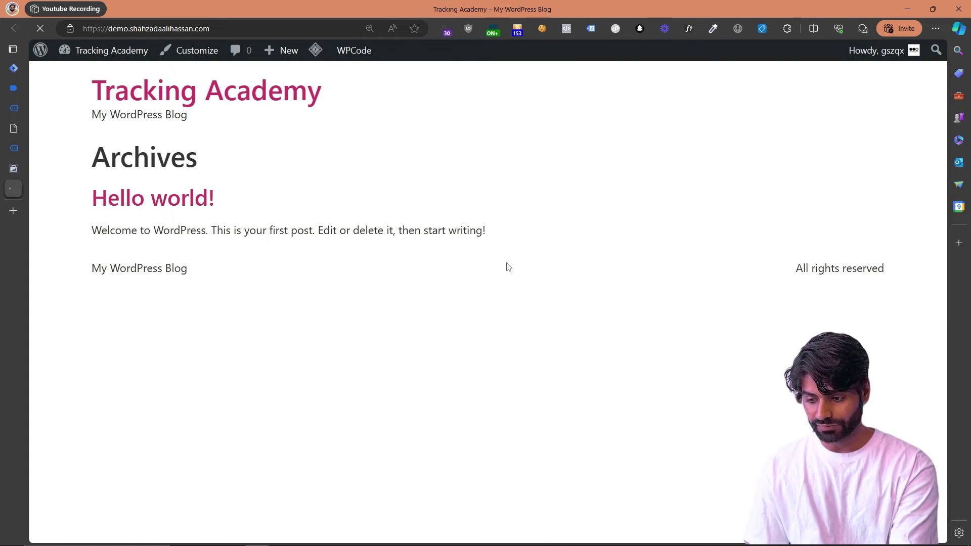
# Step: Reload the demo site's home page and inspect the PageView event details in Meta Pixel Helper
pyautogui.press('F5')
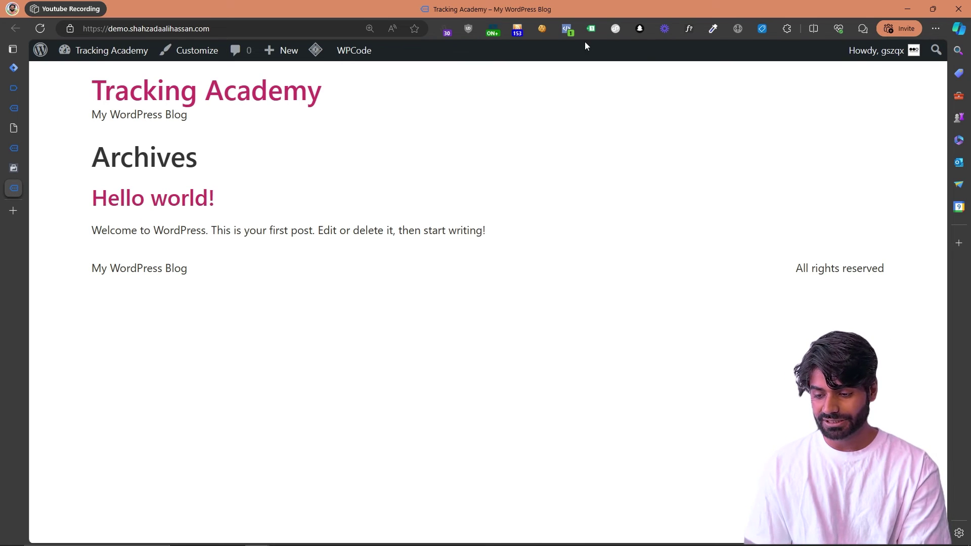
pyautogui.click(567, 29)
pyautogui.click(376, 136)
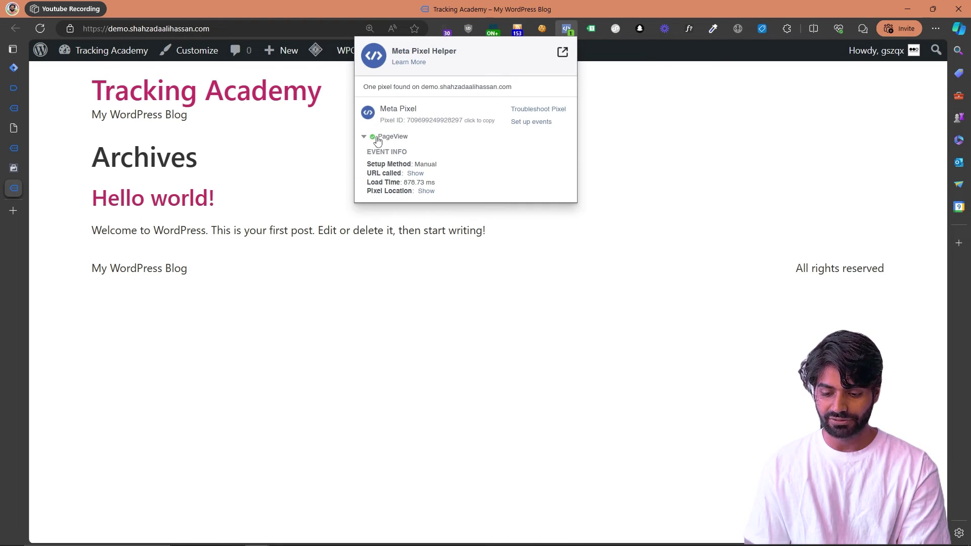
# Step: Switch to Events Manager, reduce the page zoom to 110% and expand the received PageView event to examine its URL and parameters
pyautogui.click(14, 168)
pyautogui.scroll(-1, 384, 319)
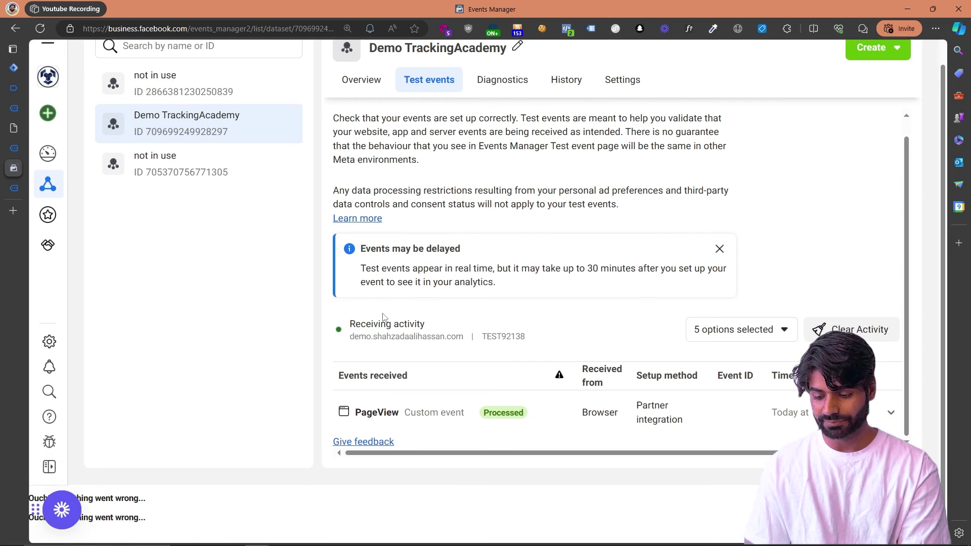
pyautogui.hotkey('ctrl', '-')
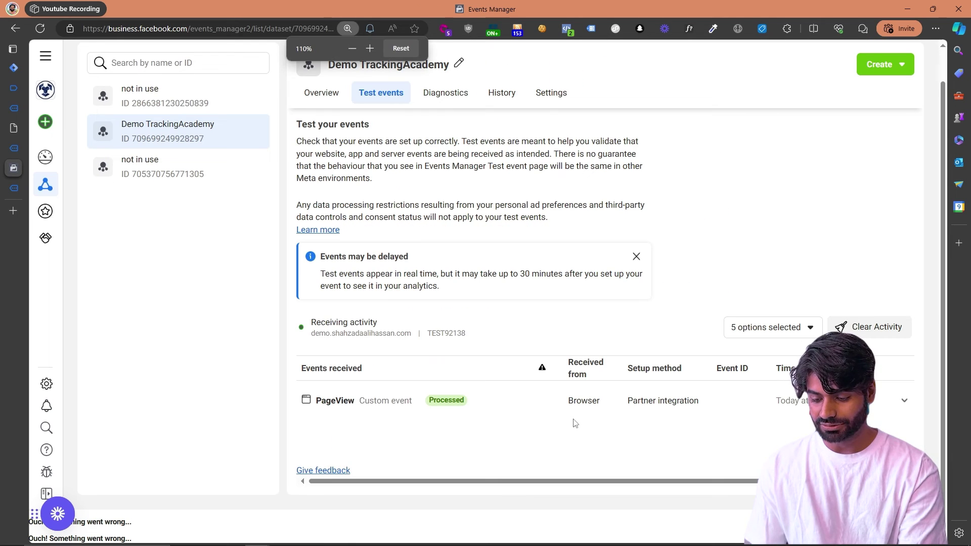
pyautogui.click(554, 398)
pyautogui.scroll(-1, 555, 398)
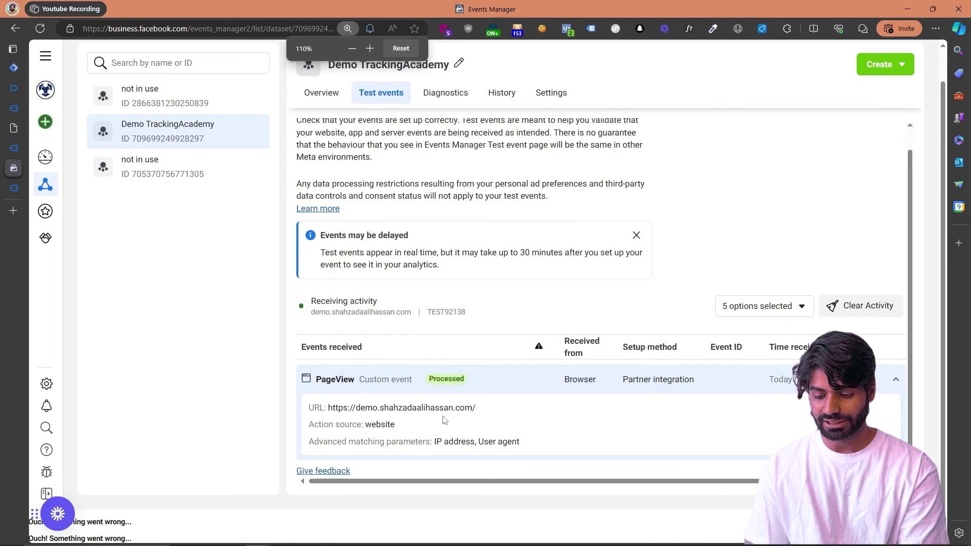
# Step: Switch to the demo site, load its /shop page and open the Organic Green Tea Leaves product
pyautogui.moveTo(12, 212)
pyautogui.click(15, 186)
pyautogui.click(239, 24)
pyautogui.click(238, 24)
pyautogui.write('/shop')
pyautogui.press('Return')
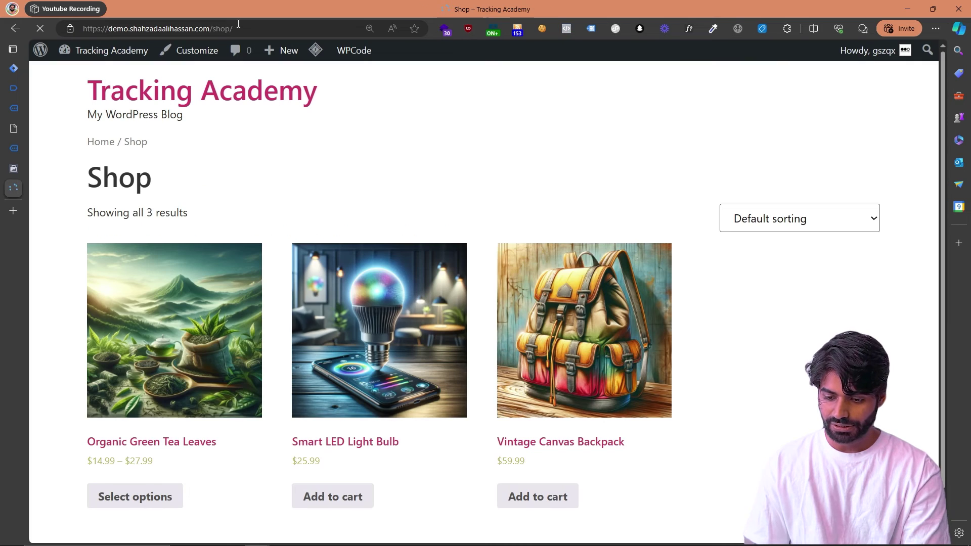
pyautogui.click(150, 310)
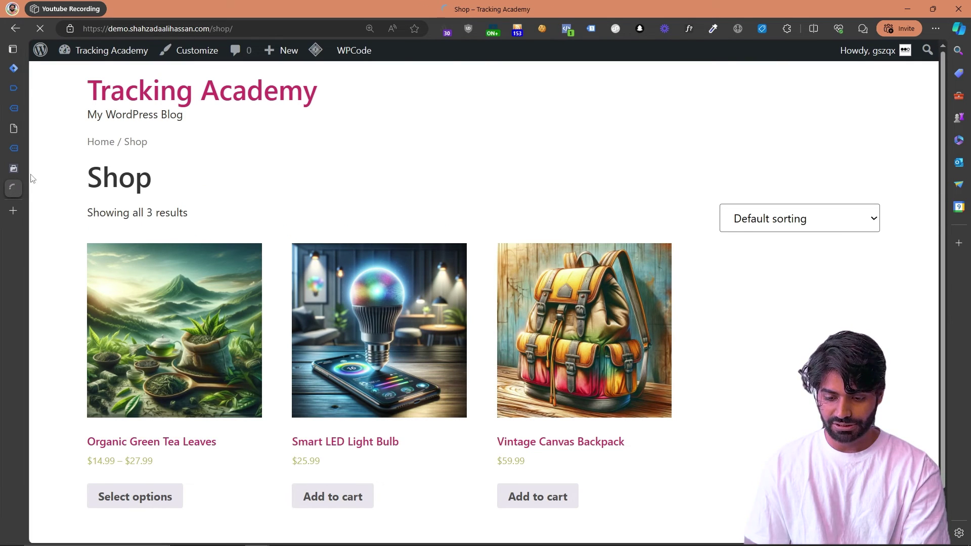
pyautogui.scroll(-2, 299, 349)
# Step: Return to Test events and examine the page URLs of the PageView events from the shop and product pages
pyautogui.click(14, 169)
pyautogui.click(486, 412)
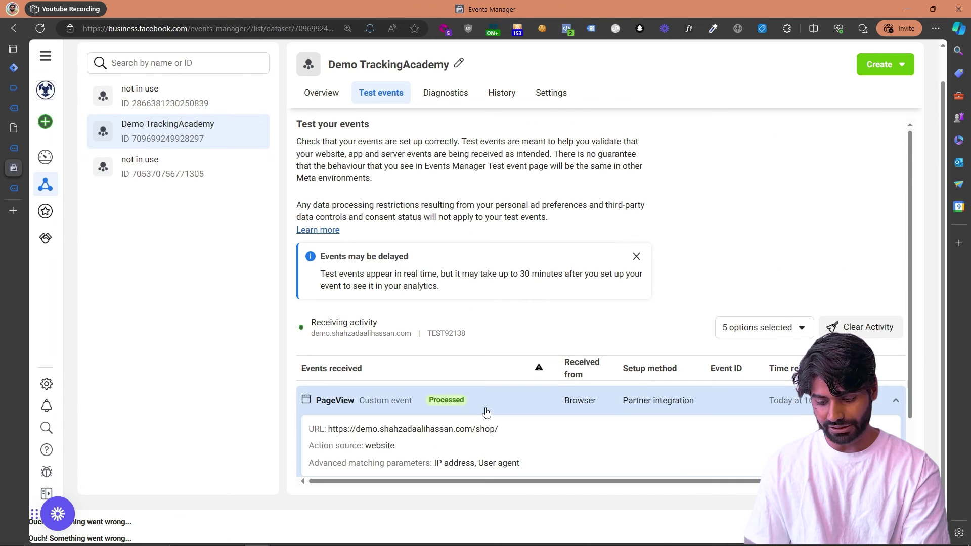
pyautogui.scroll(-1, 486, 410)
pyautogui.click(486, 411)
pyautogui.click(495, 417)
pyautogui.moveTo(514, 444); pyautogui.dragTo(427, 439)
pyautogui.click(480, 386)
pyautogui.moveTo(612, 412); pyautogui.dragTo(448, 407)
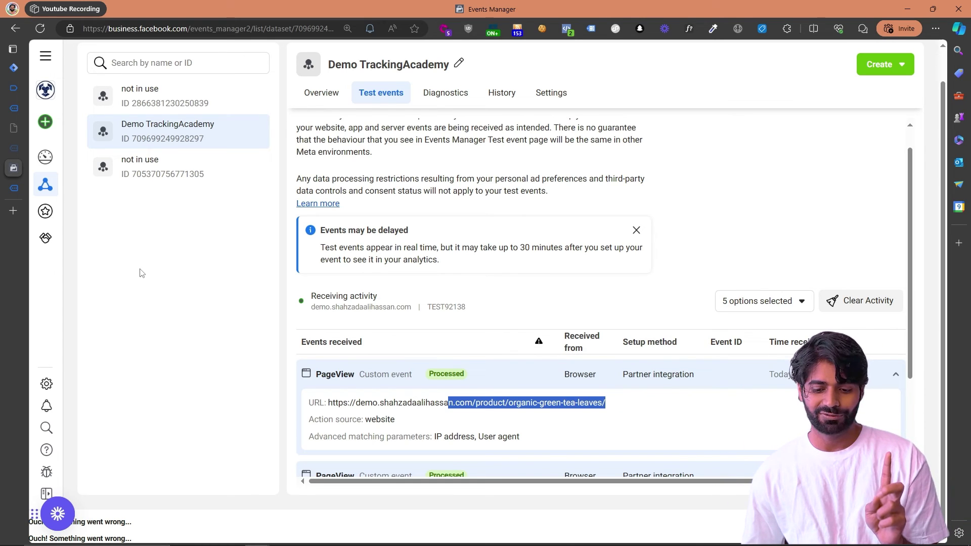
# Step: Switch to Google Tag Manager, close the published version summary and return to the workspace
pyautogui.click(16, 68)
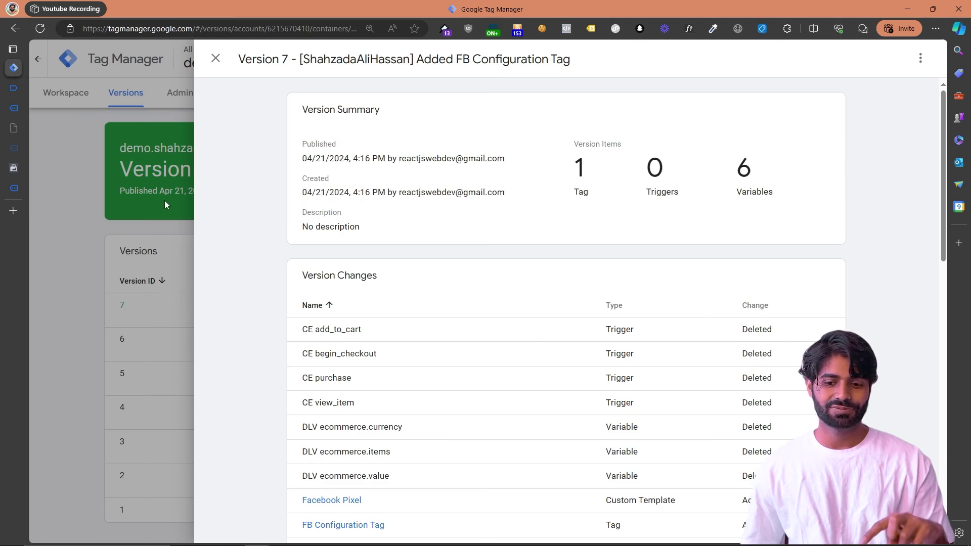
pyautogui.click(151, 167)
pyautogui.click(62, 96)
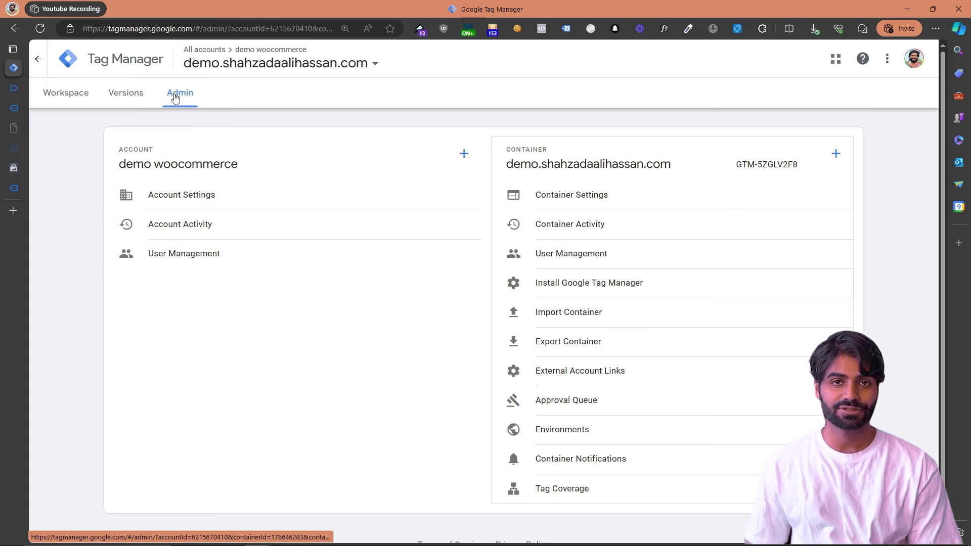
# Step: Start a container import with GTM-5ZGLV2F8_workspace8.json, choosing the existing Default Workspace and the Merge option
pyautogui.click(539, 314)
pyautogui.click(394, 166)
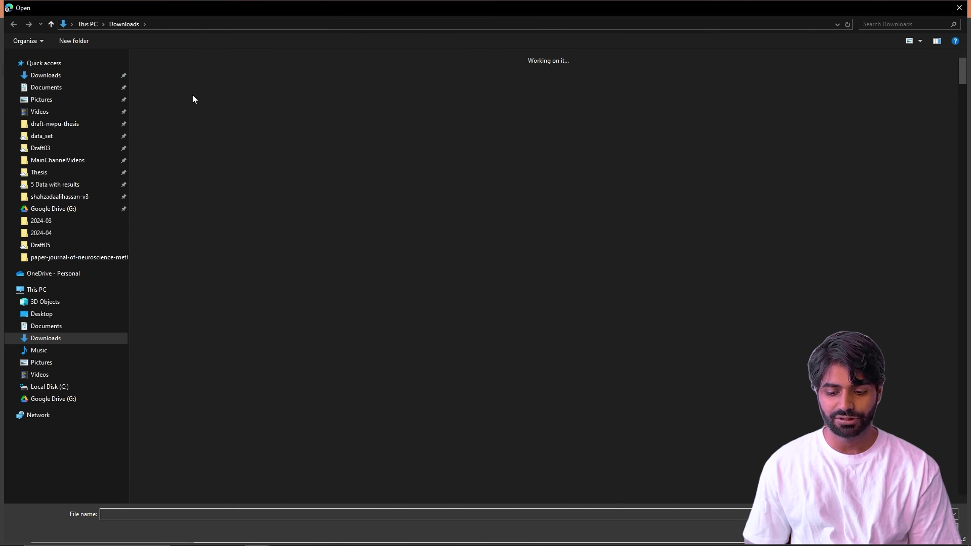
pyautogui.doubleClick(170, 100)
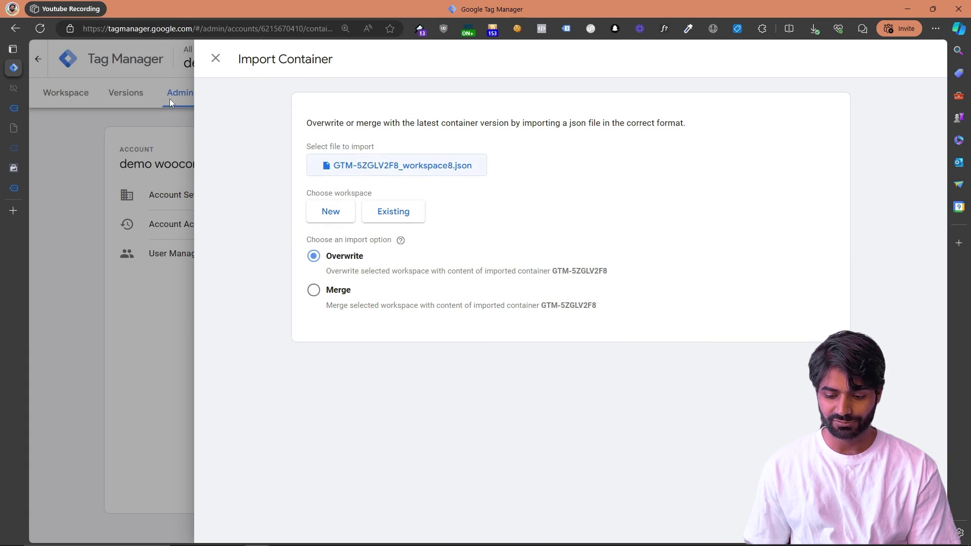
pyautogui.click(393, 225)
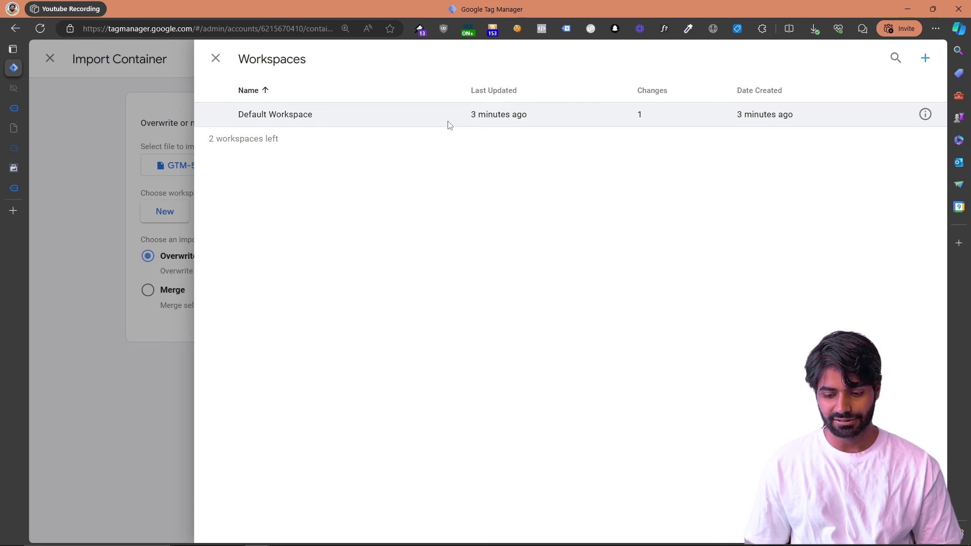
pyautogui.click(449, 115)
pyautogui.click(336, 295)
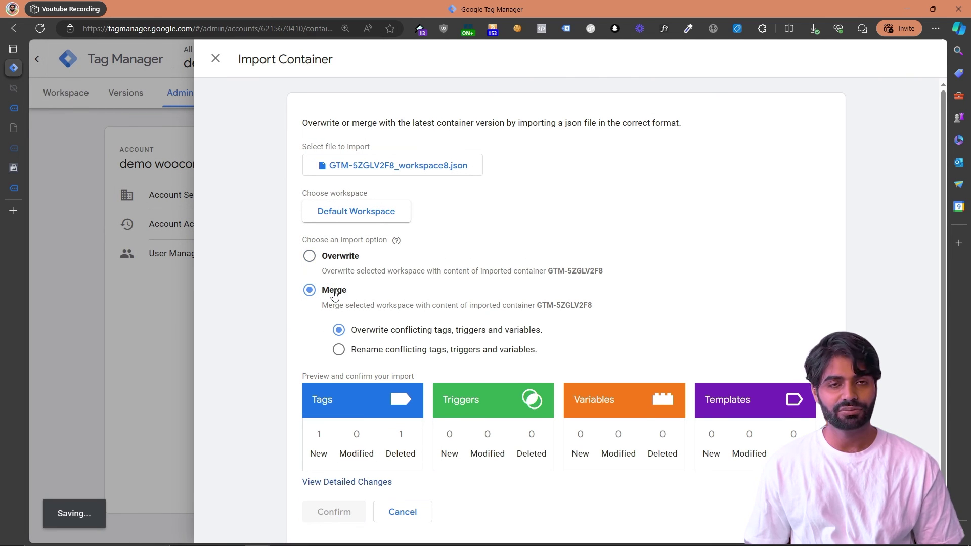
# Step: Review the detailed changes of the container import and confirm it
pyautogui.scroll(-1, 335, 296)
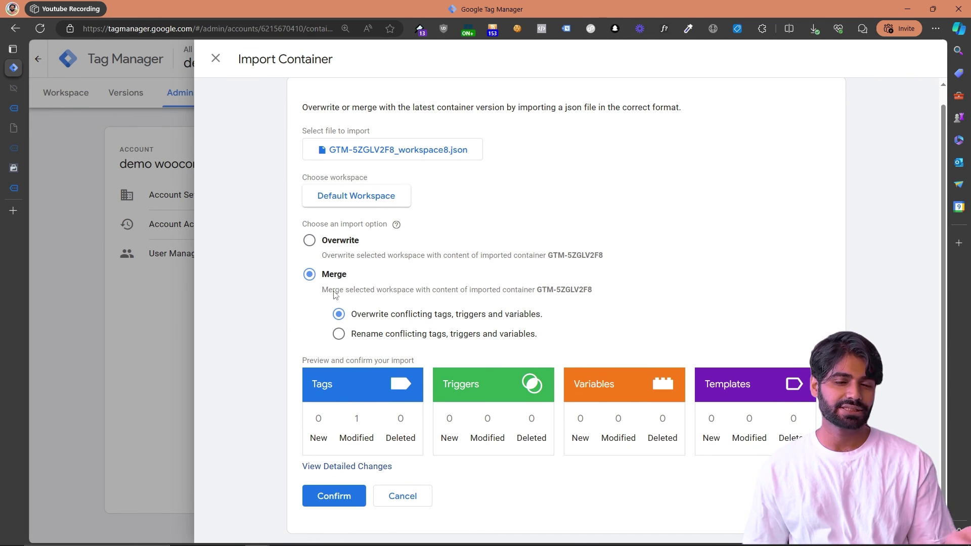
pyautogui.click(348, 467)
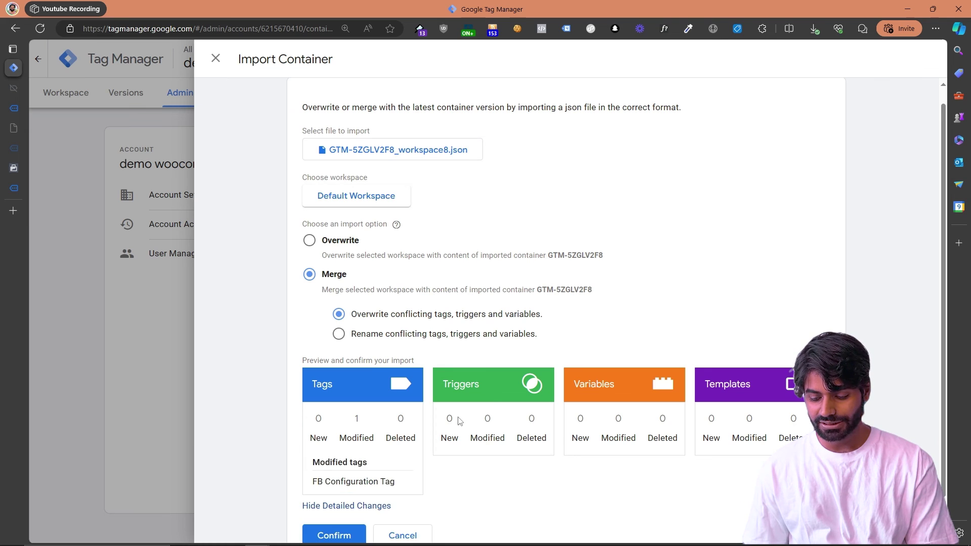
pyautogui.scroll(-1, 460, 422)
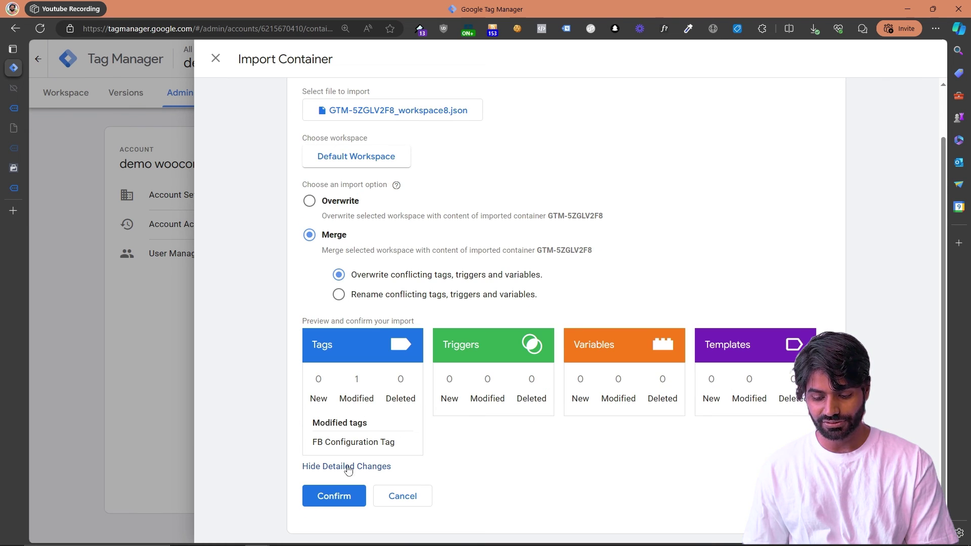
pyautogui.click(344, 494)
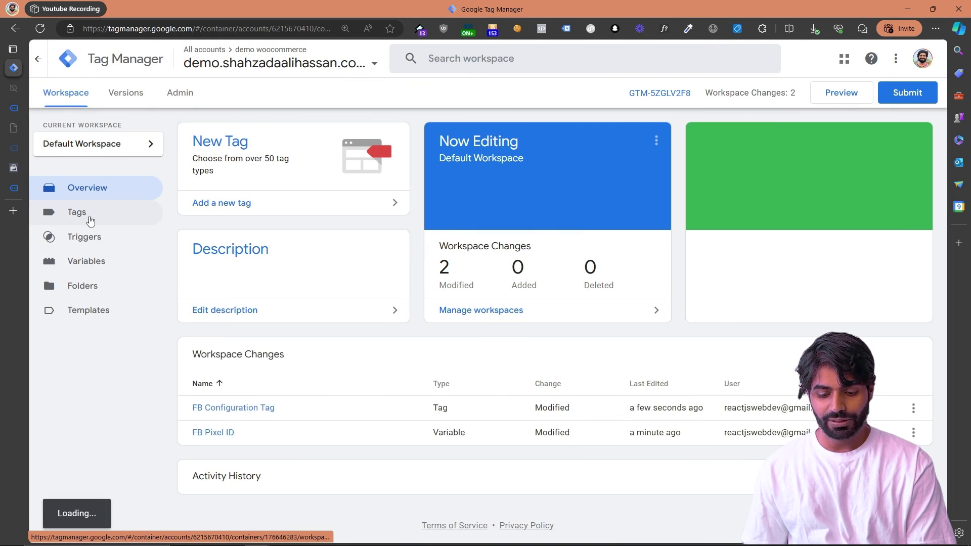
# Step: Check the workspace's tags and the configuration of the FB Pixel ID variable, leaving the variable unedited
pyautogui.click(90, 219)
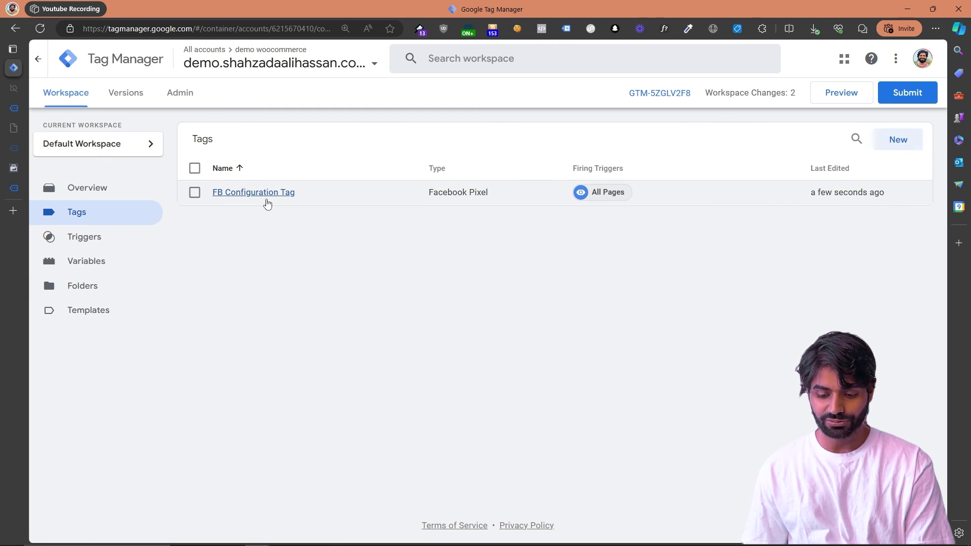
pyautogui.click(94, 260)
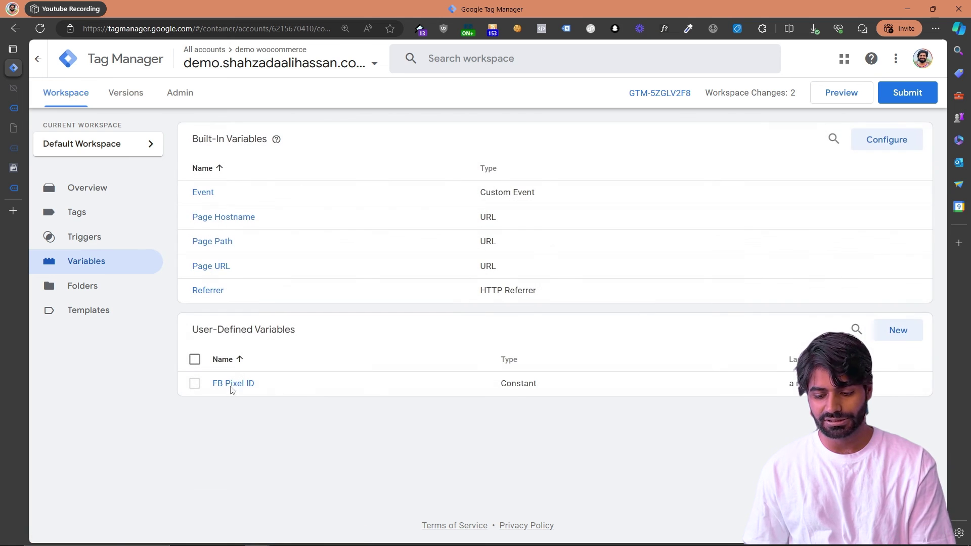
pyautogui.click(243, 384)
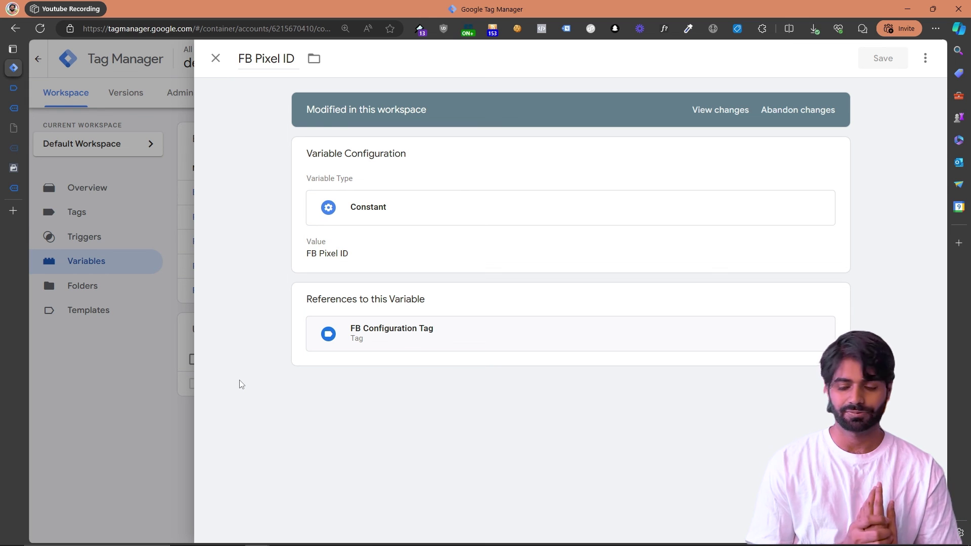
pyautogui.click(89, 373)
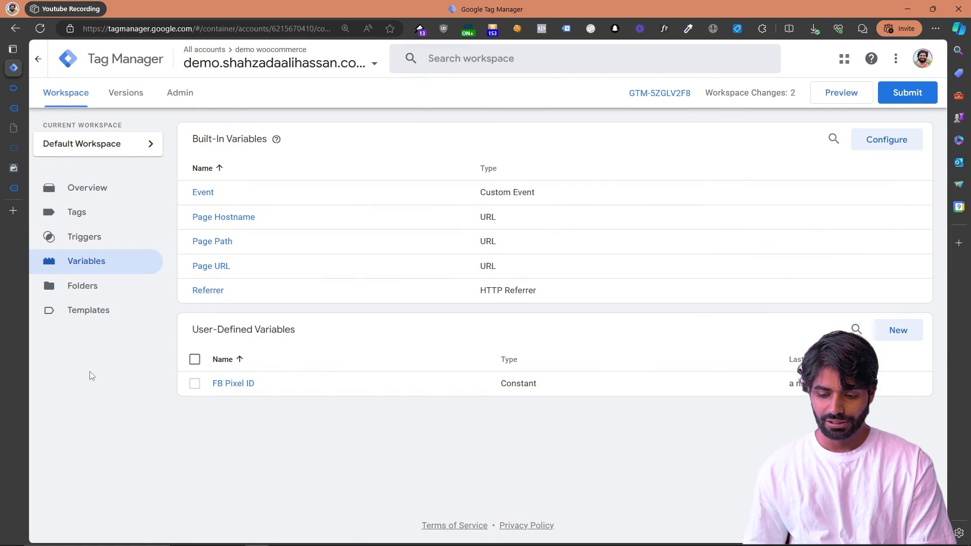